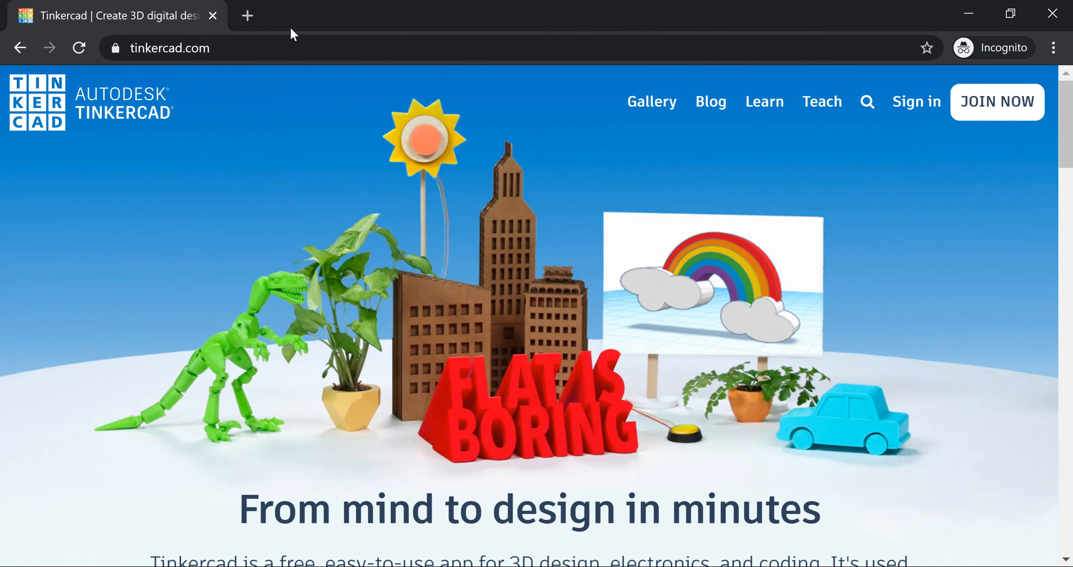
# - Highlight the tinkercad.com web address in the browser's address bar
pyautogui.click(261, 42)
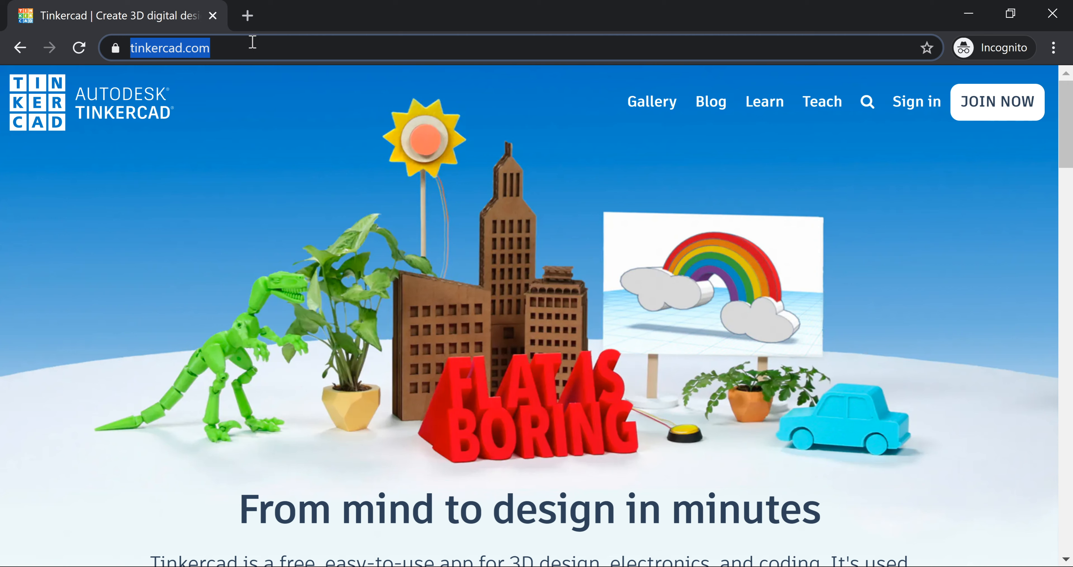
pyautogui.click(261, 53)
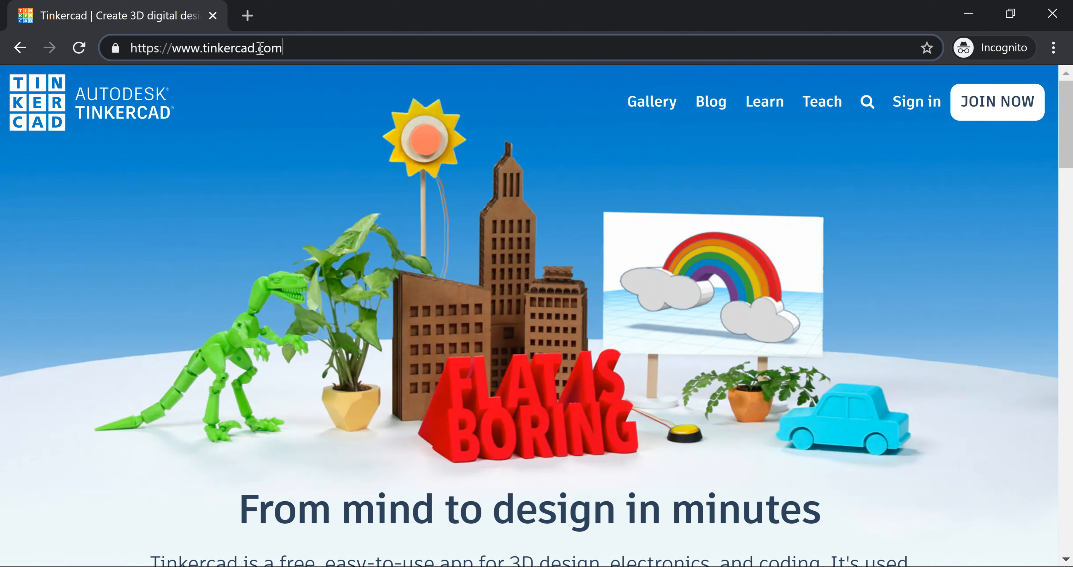
pyautogui.moveTo(202, 49); pyautogui.dragTo(255, 50)
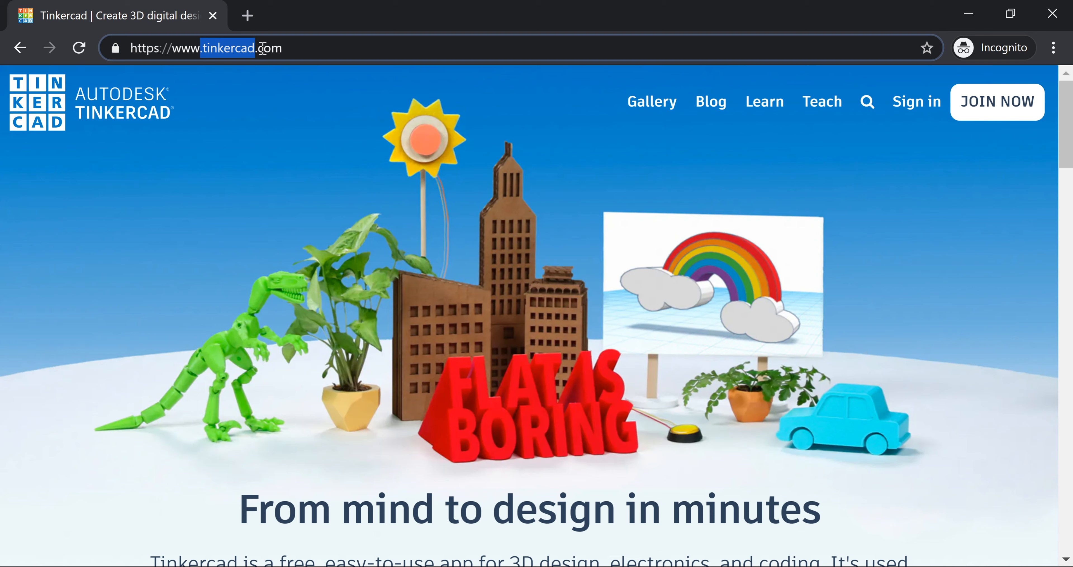
pyautogui.click(296, 48)
pyautogui.hotkey('ctrl', 'shift', 'Left')
pyautogui.hotkey('ctrl', 'shift', 'Left')
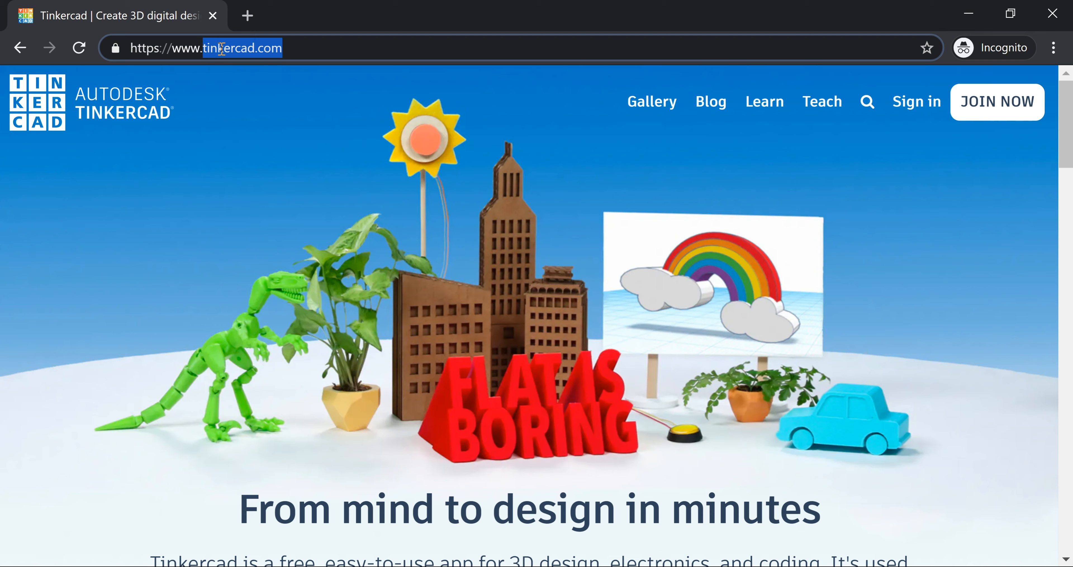
pyautogui.hotkey('ctrl', 'shift', 'Right')
pyautogui.hotkey('ctrl', 'shift', 'Right')
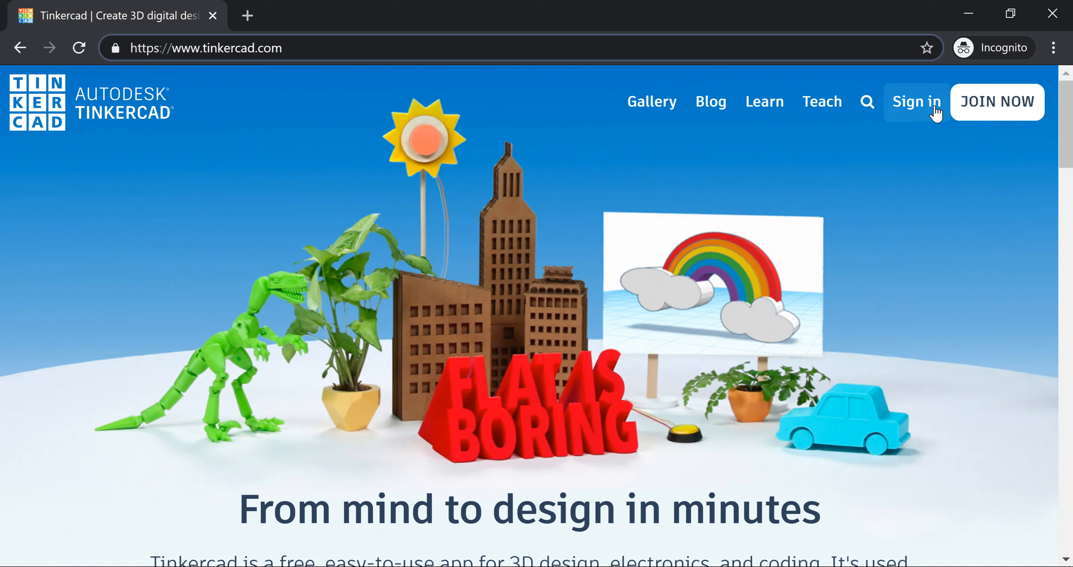
# - Go to the Tinkercad sign-in page and choose Sign in with Google
pyautogui.moveTo(923, 109); pyautogui.dragTo(899, 92)
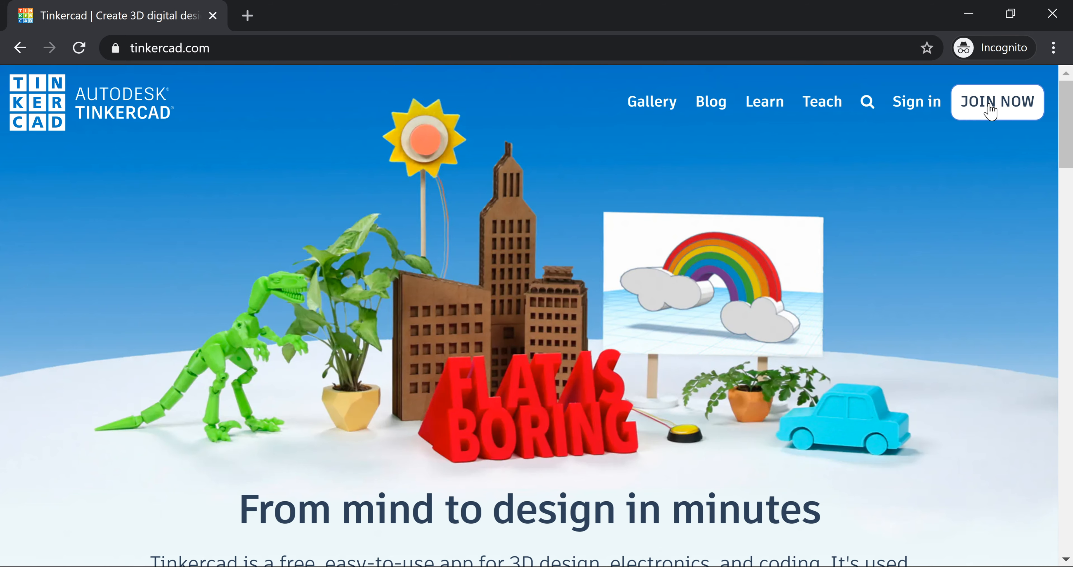
pyautogui.click(924, 110)
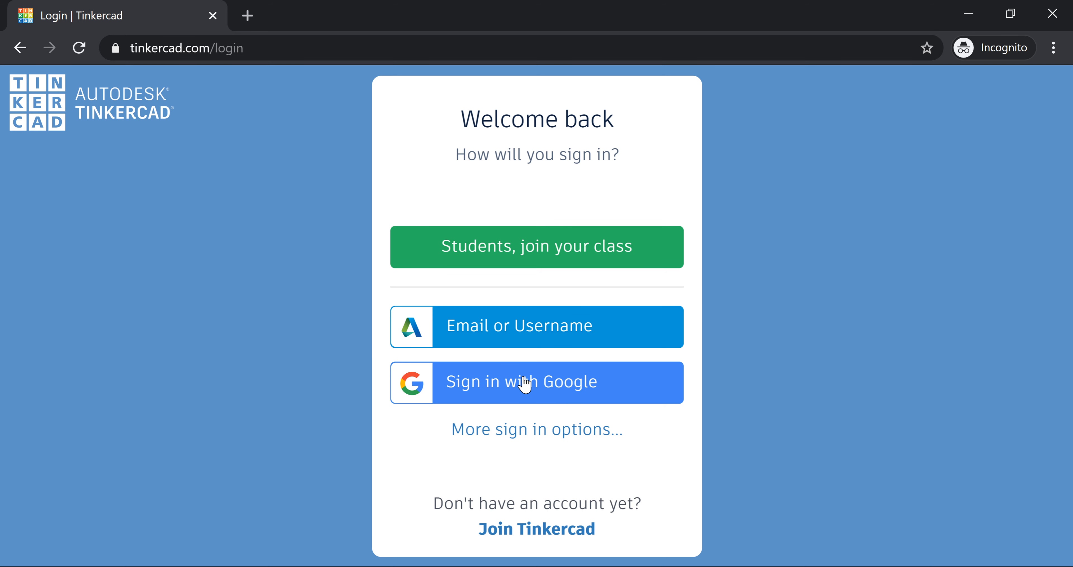
pyautogui.click(538, 389)
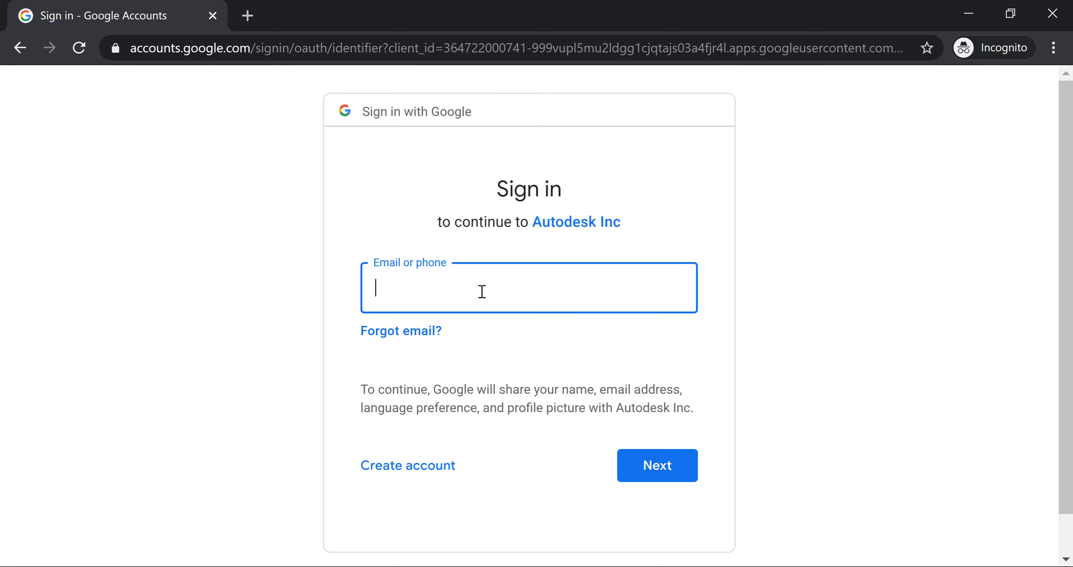
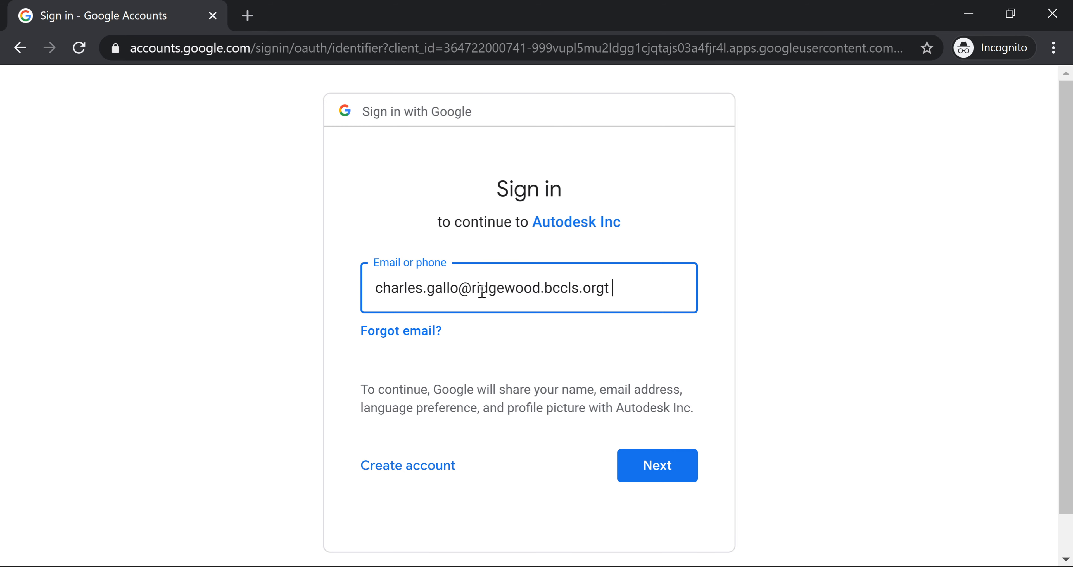
# - Enter the account's e-mail address and password to reach the Tinkercad dashboard
pyautogui.press('Return')
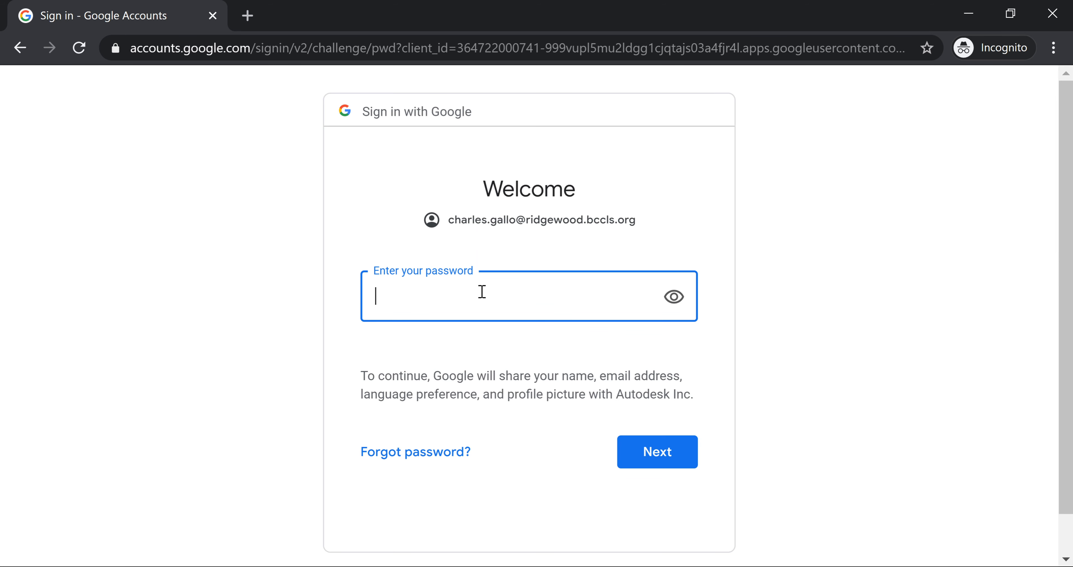
pyautogui.write('•••••••••••')
pyautogui.press('Return')
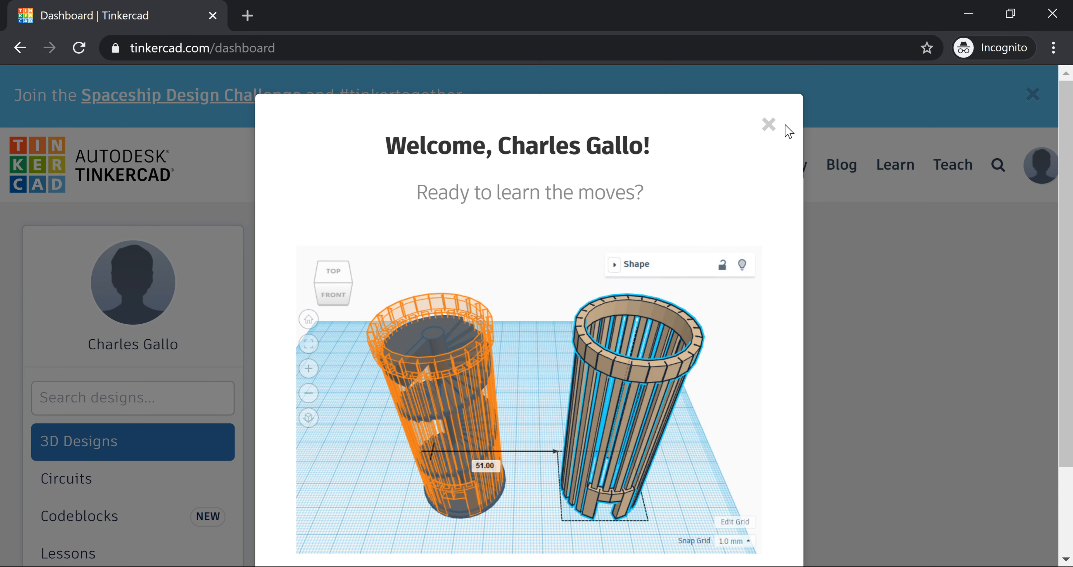
# - Close the welcome message and create the new blank design 'Frantic Maimu-Hango'
pyautogui.click(768, 125)
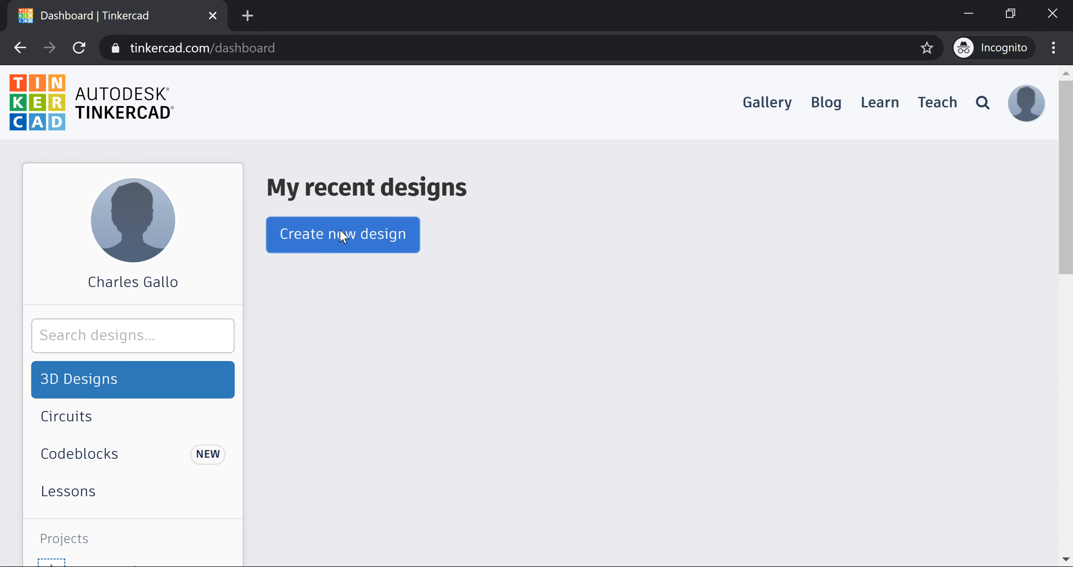
pyautogui.click(330, 231)
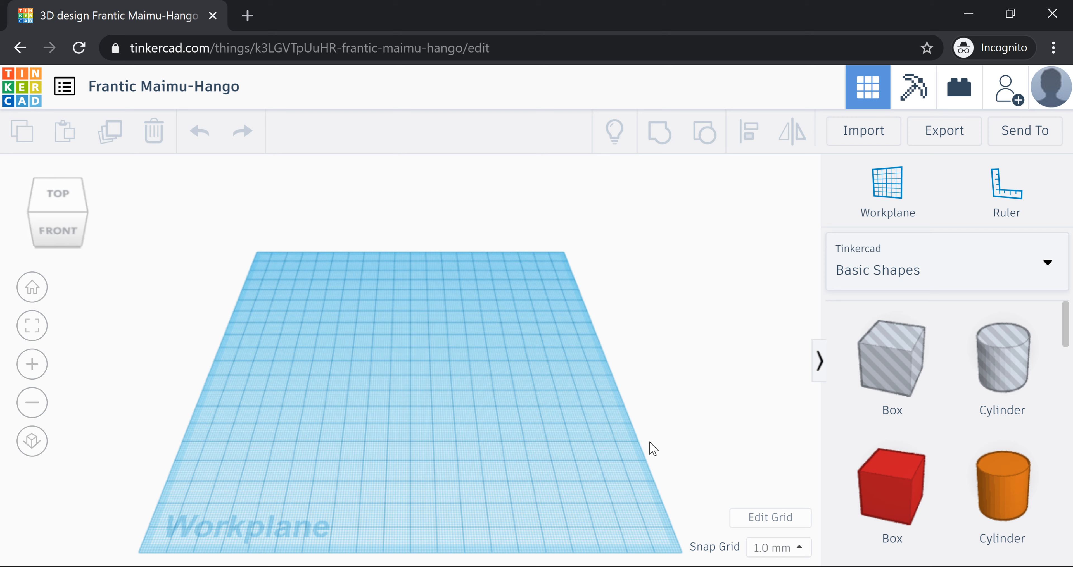
# - Zoom the browser page out with Ctrl+minus and orbit the empty workplane
pyautogui.moveTo(651, 446); pyautogui.dragTo(680, 452, button='right')
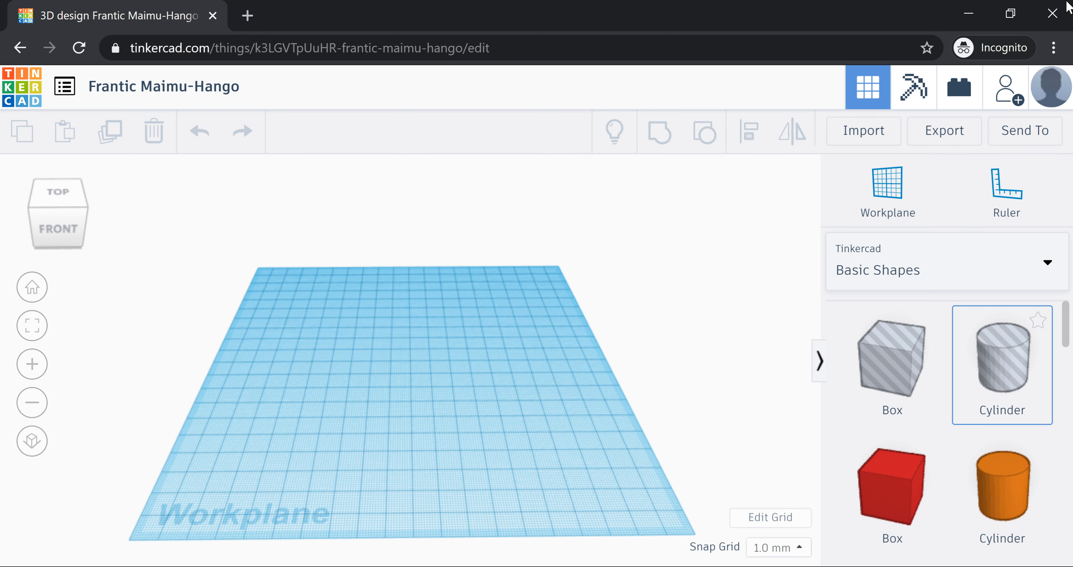
pyautogui.click(1058, 50)
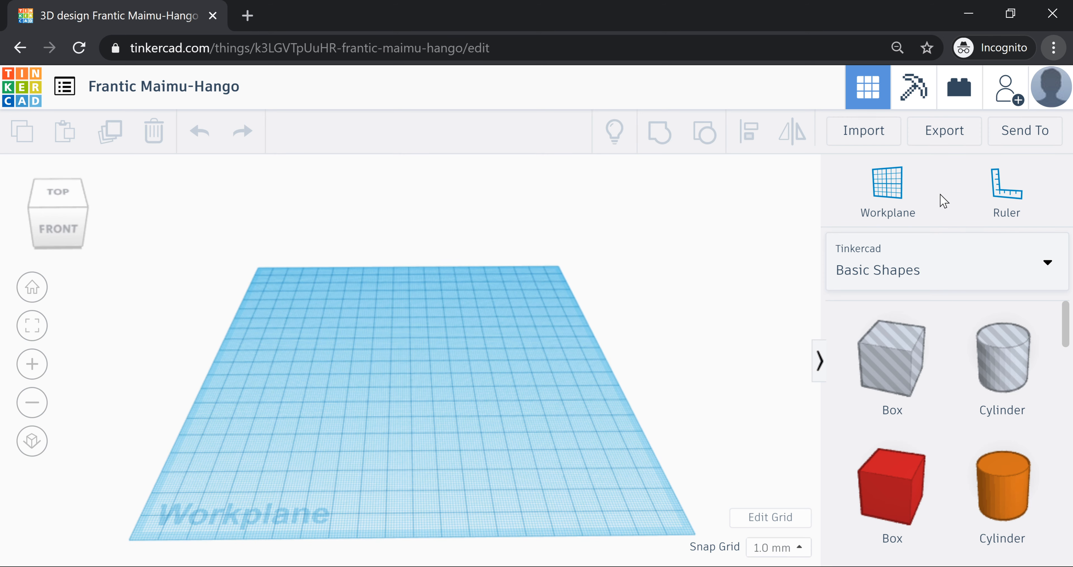
pyautogui.hotkey('ctrl', '-')
pyautogui.hotkey('ctrl', '-')
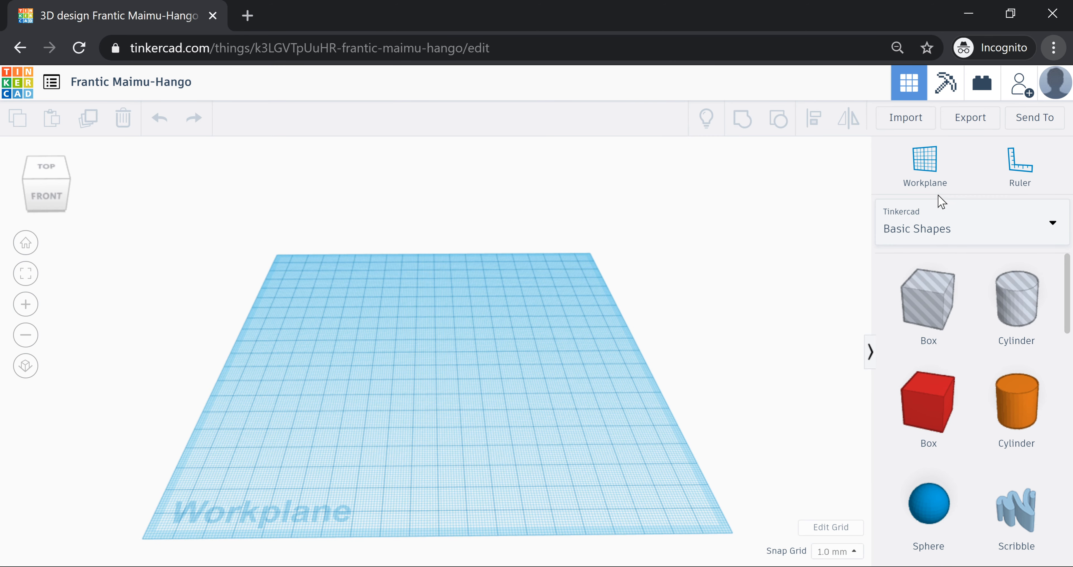
pyautogui.hotkey('ctrl', '-')
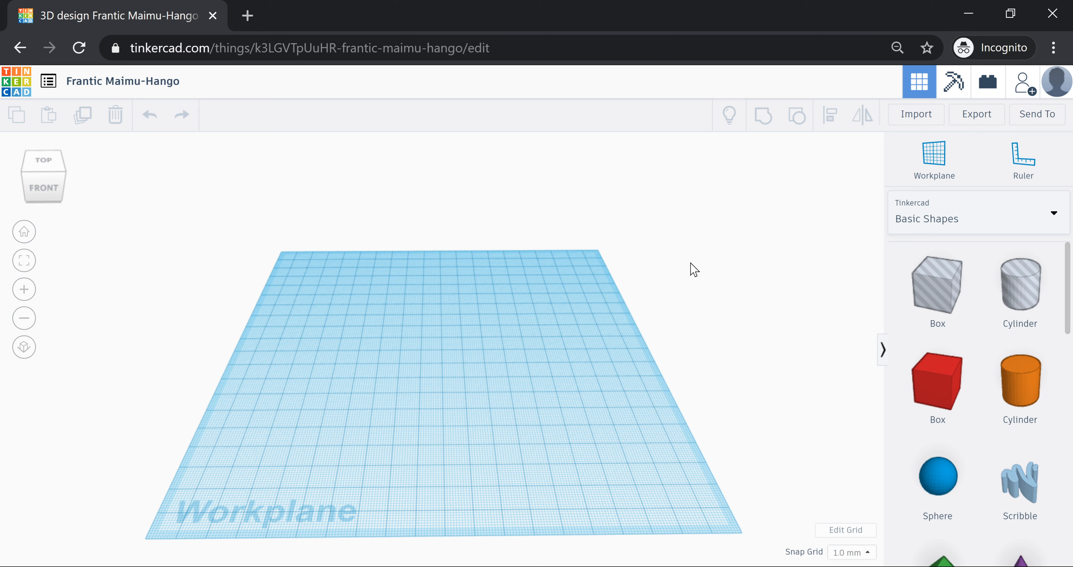
pyautogui.moveTo(626, 299)
pyautogui.mouseDown(button='right')
pyautogui.moveTo(619, 309)
pyautogui.moveTo(621, 291)
pyautogui.moveTo(617, 304)
pyautogui.mouseUp(button='right')
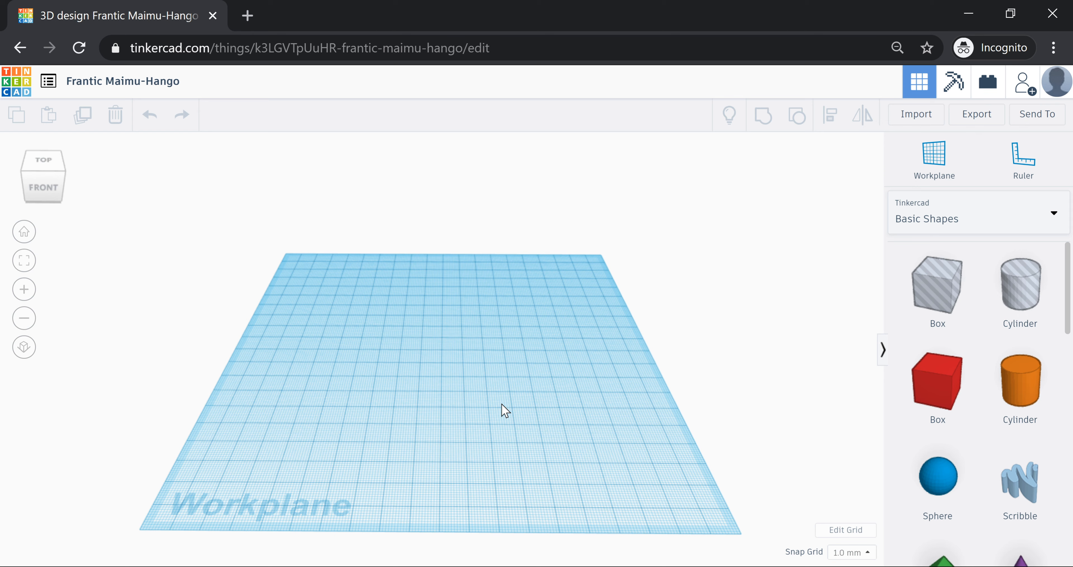
pyautogui.moveTo(465, 425); pyautogui.dragTo(469, 408)
pyautogui.moveTo(465, 423); pyautogui.dragTo(476, 424)
pyautogui.moveTo(479, 430); pyautogui.dragTo(551, 449, button='right')
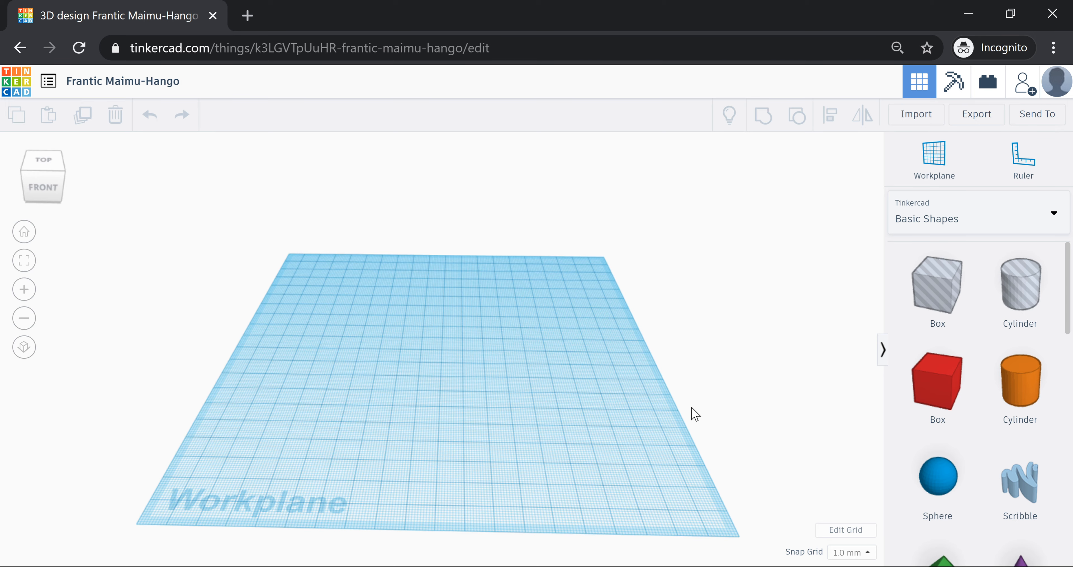
pyautogui.scroll(5, 462, 362)
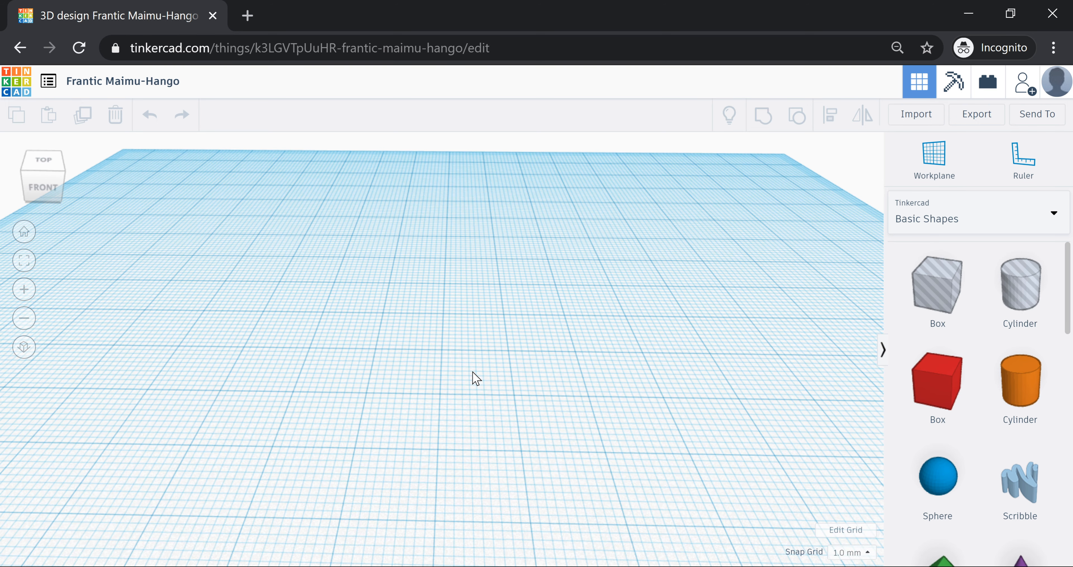
pyautogui.scroll(-5, 476, 376)
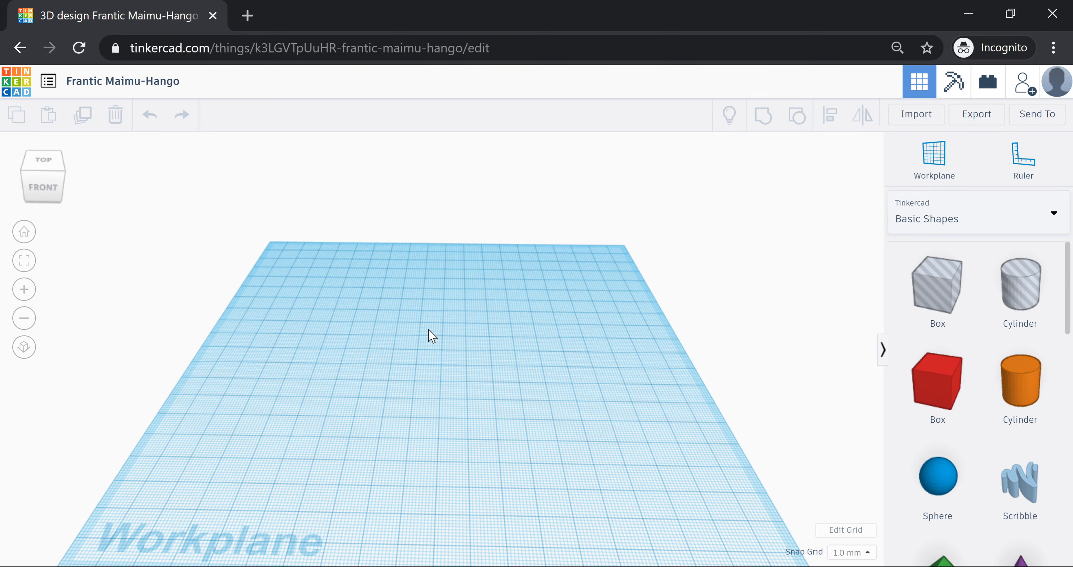
pyautogui.scroll(2, 453, 377)
pyautogui.scroll(1, 453, 381)
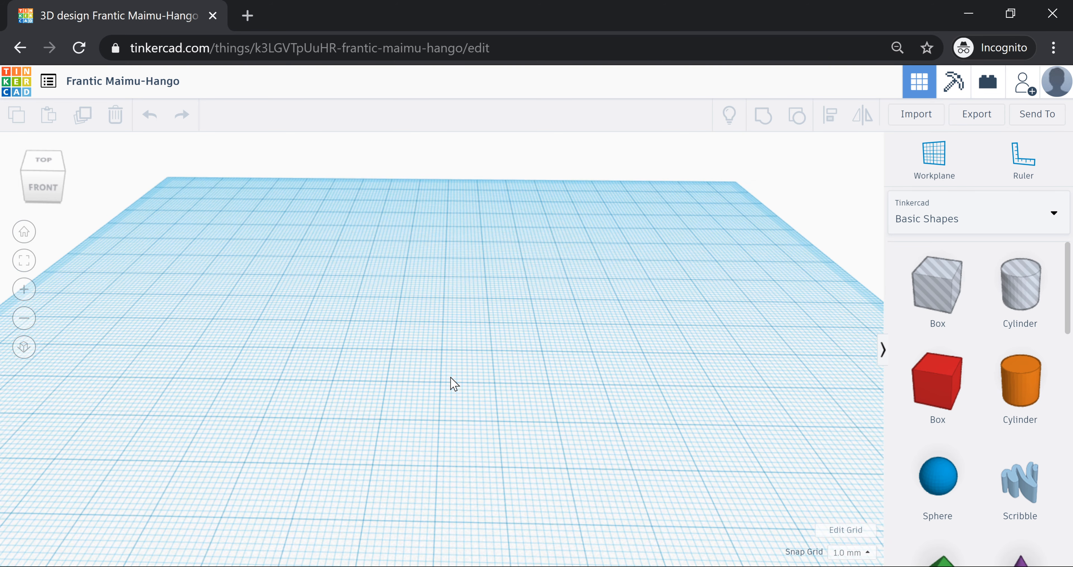
pyautogui.scroll(-2, 455, 403)
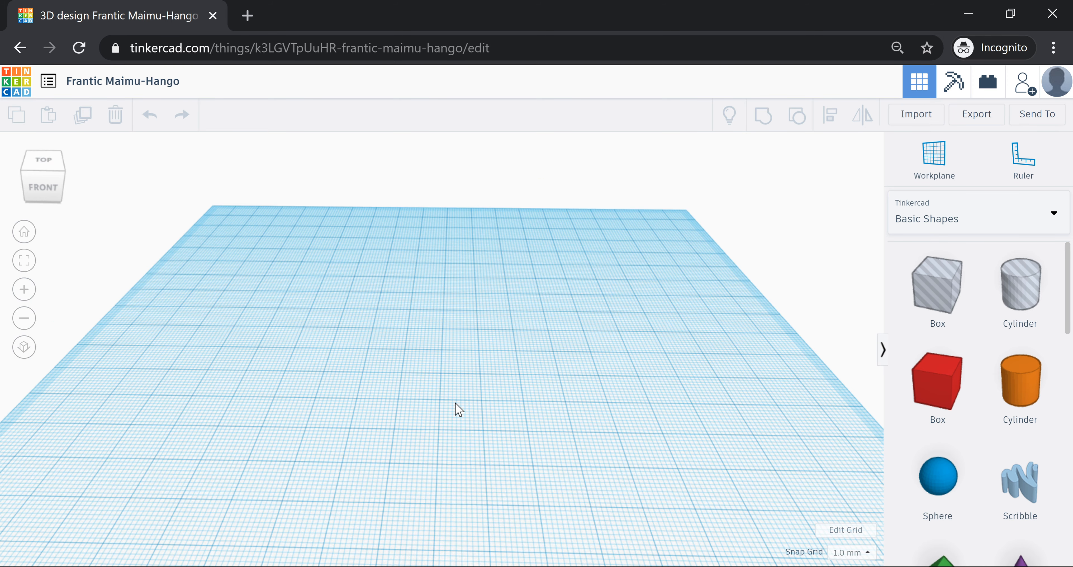
pyautogui.scroll(2, 455, 403)
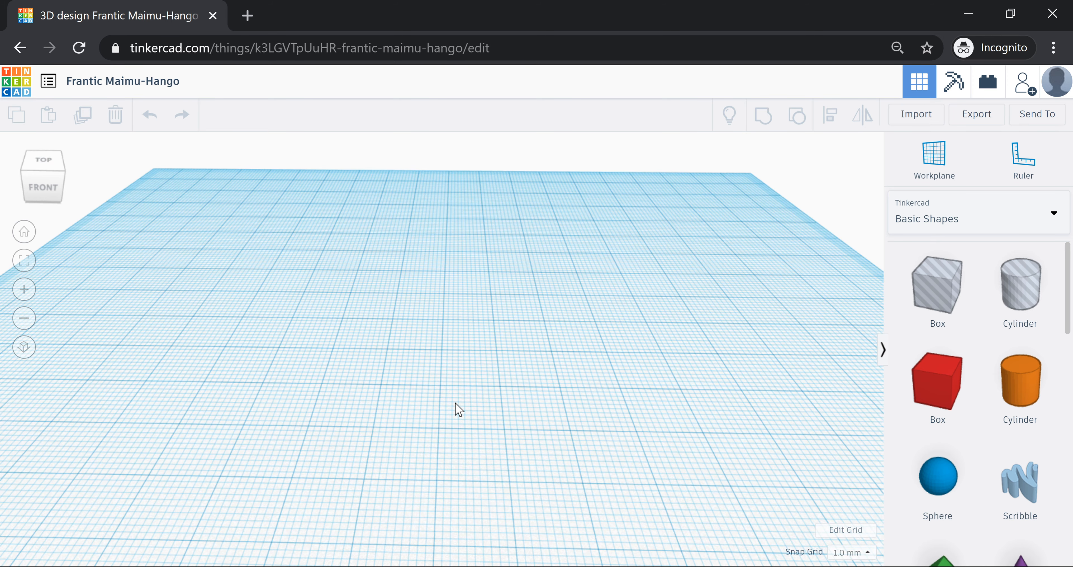
pyautogui.scroll(-4, 458, 409)
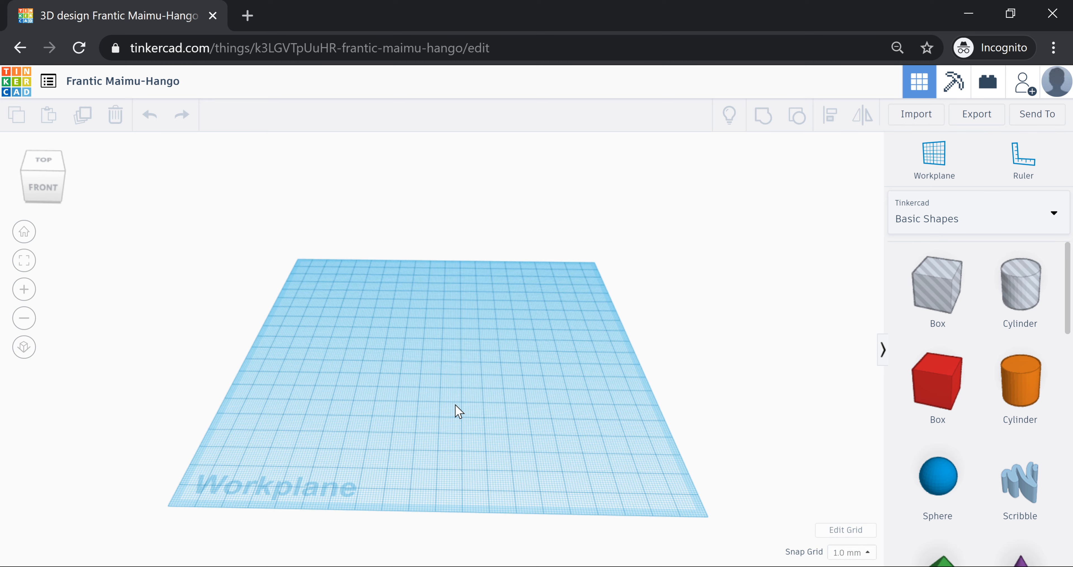
pyautogui.scroll(2, 455, 405)
pyautogui.moveTo(476, 400); pyautogui.dragTo(478, 392, button='right')
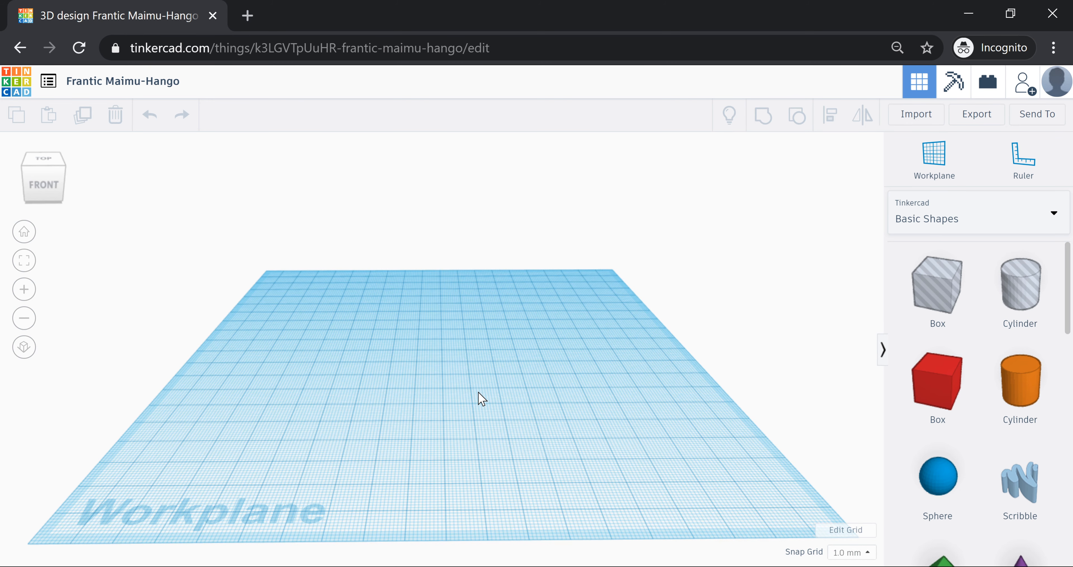
pyautogui.scroll(-3, 483, 396)
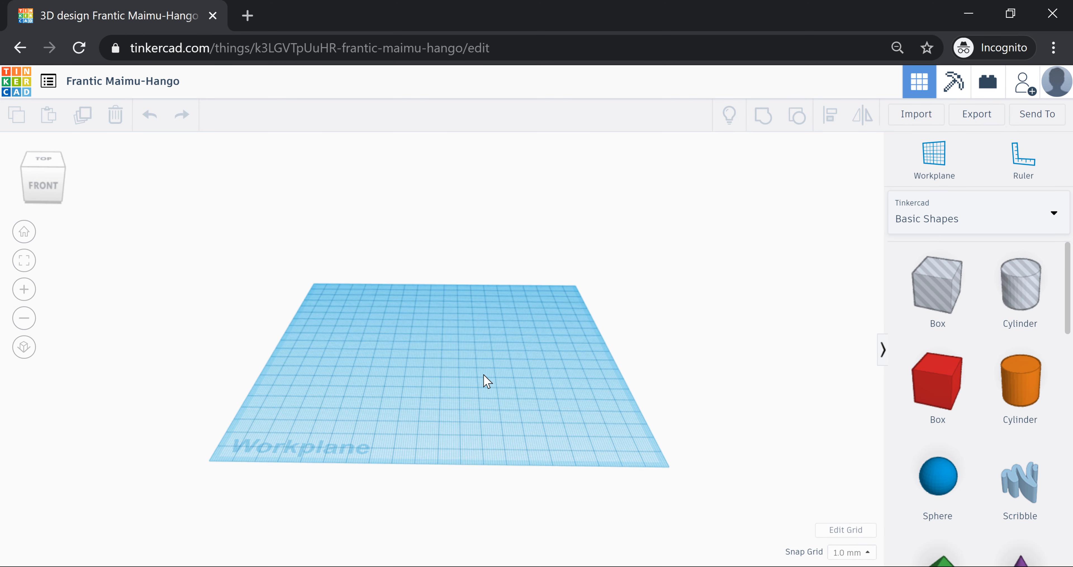
pyautogui.moveTo(486, 381); pyautogui.dragTo(488, 392, button='right')
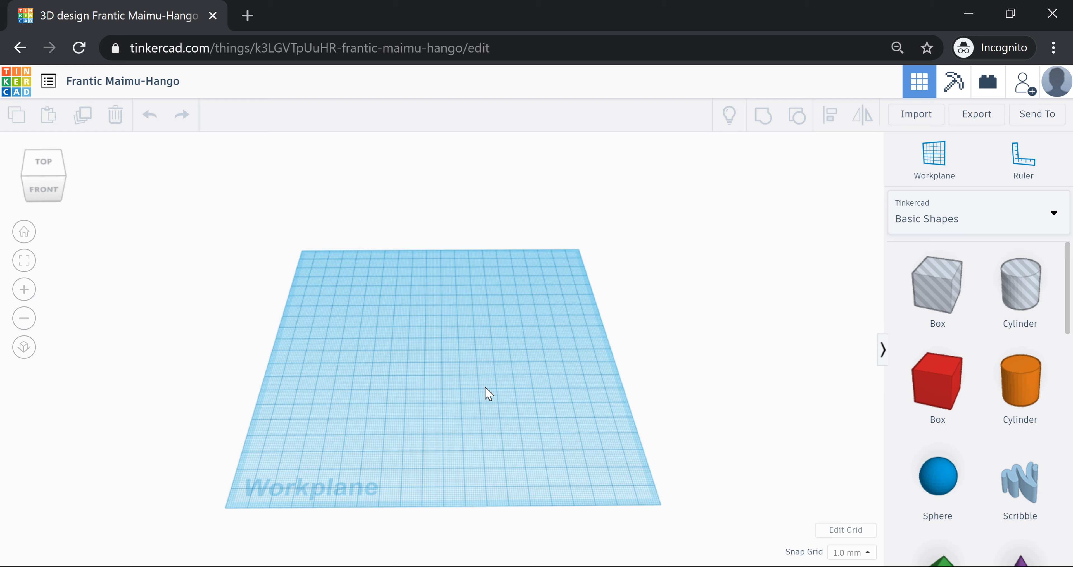
pyautogui.moveTo(487, 394); pyautogui.dragTo(549, 383, button='right')
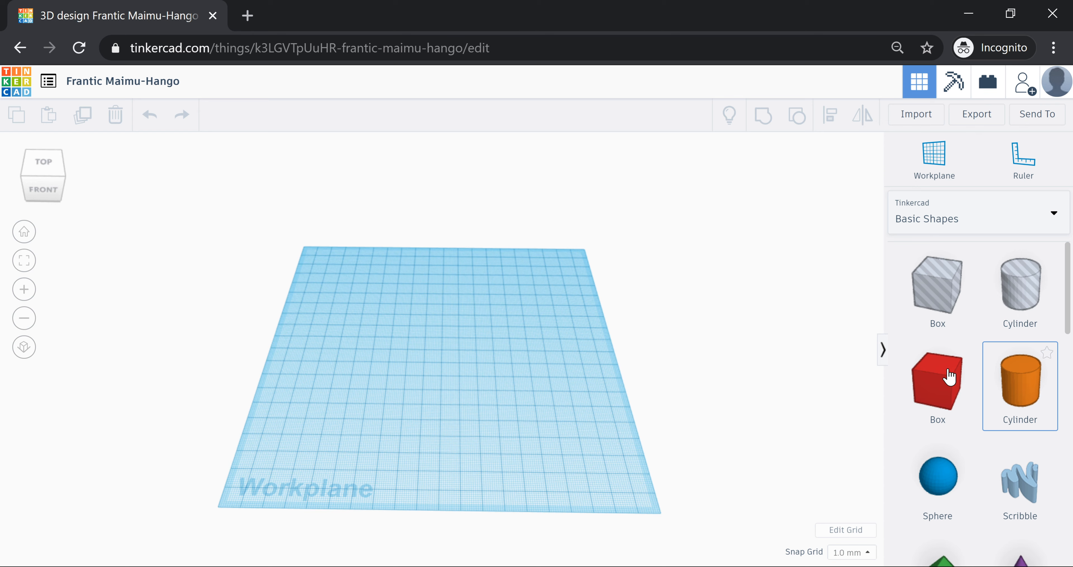
pyautogui.scroll(-3, 1027, 386)
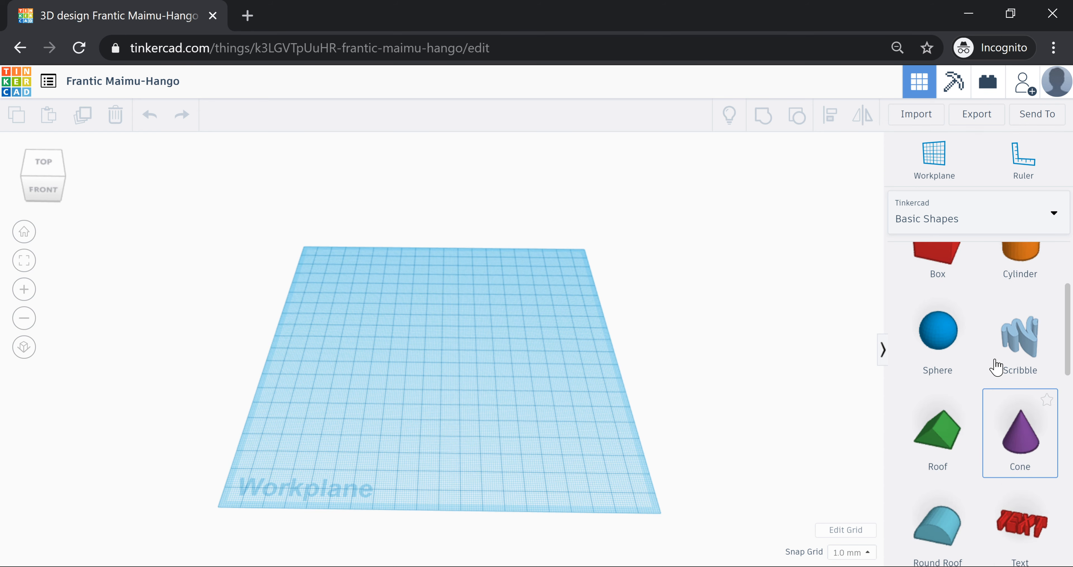
pyautogui.scroll(-10, 995, 366)
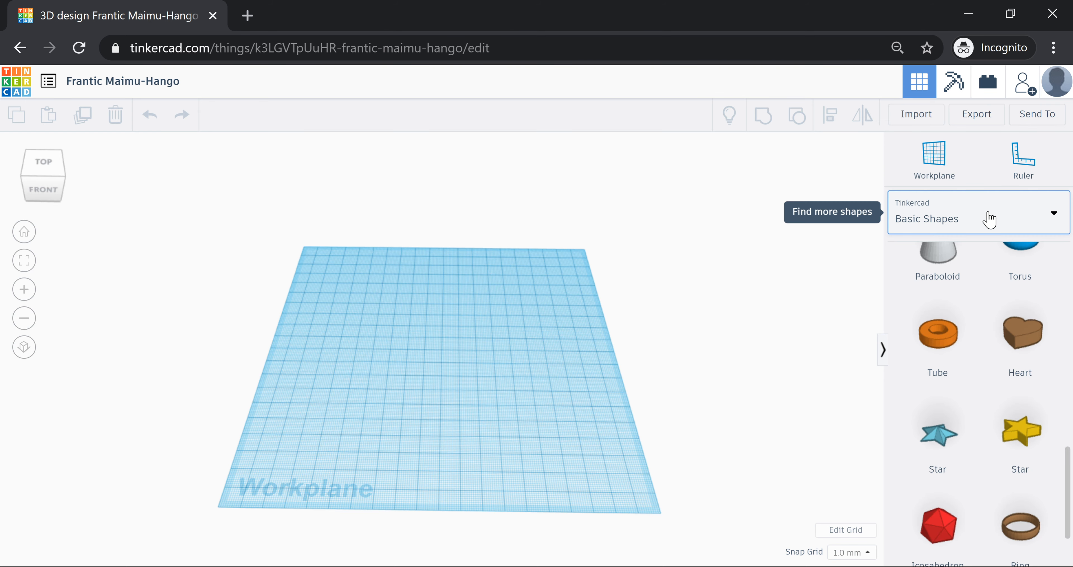
pyautogui.click(989, 219)
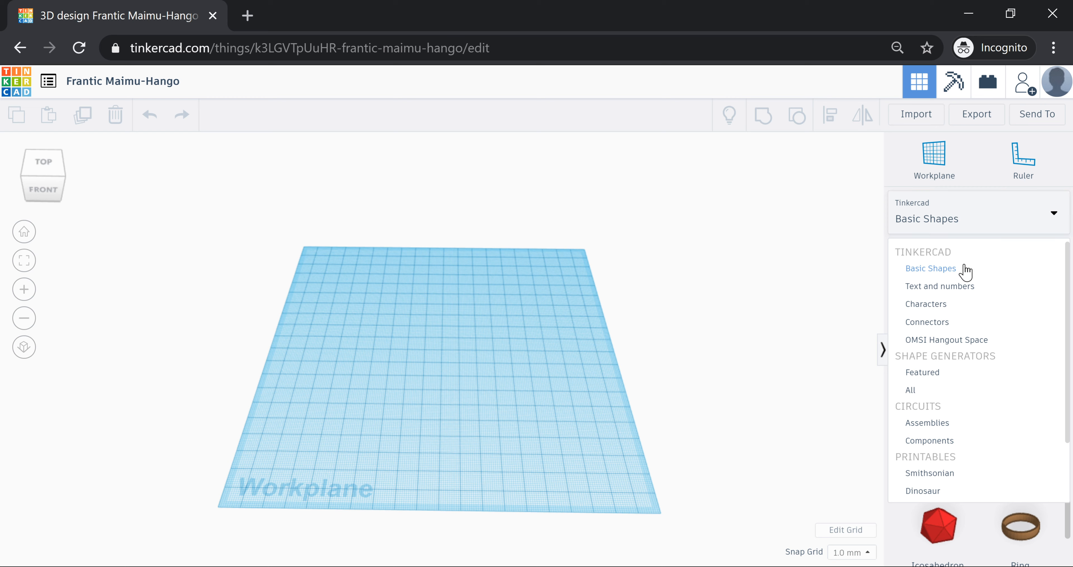
pyautogui.click(992, 223)
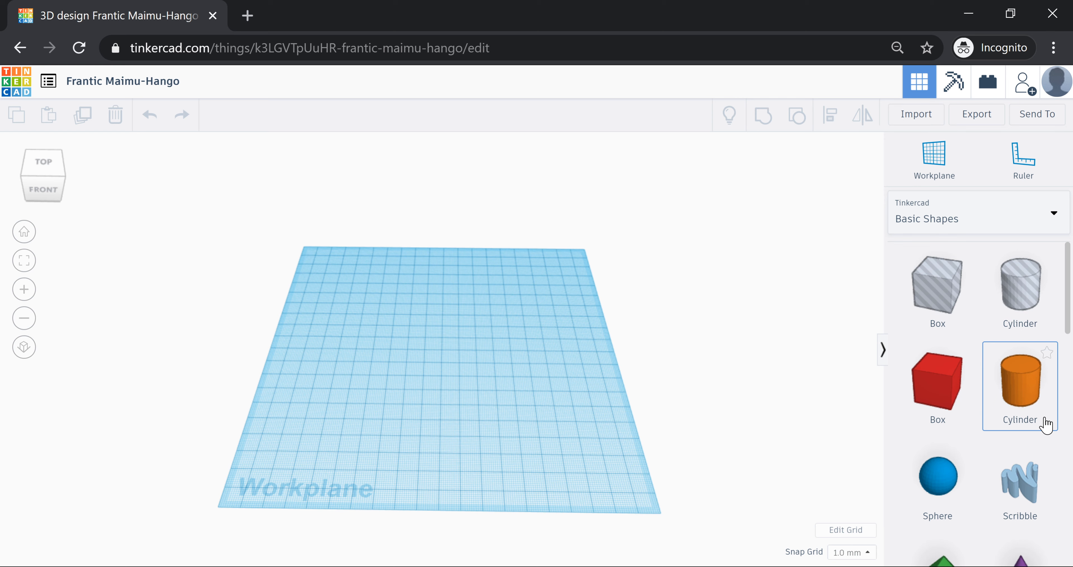
# - Drop a Basic Shapes cylinder onto the workplane and position it near the centre
pyautogui.moveTo(1045, 423); pyautogui.dragTo(450, 354)
pyautogui.scroll(2, 481, 358)
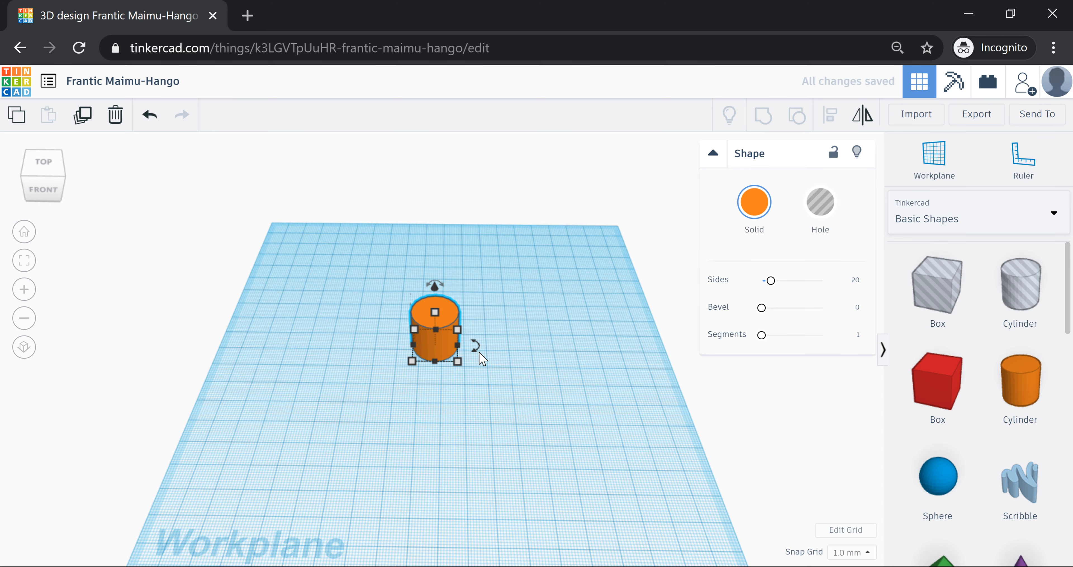
pyautogui.moveTo(482, 359); pyautogui.dragTo(444, 343, button='right')
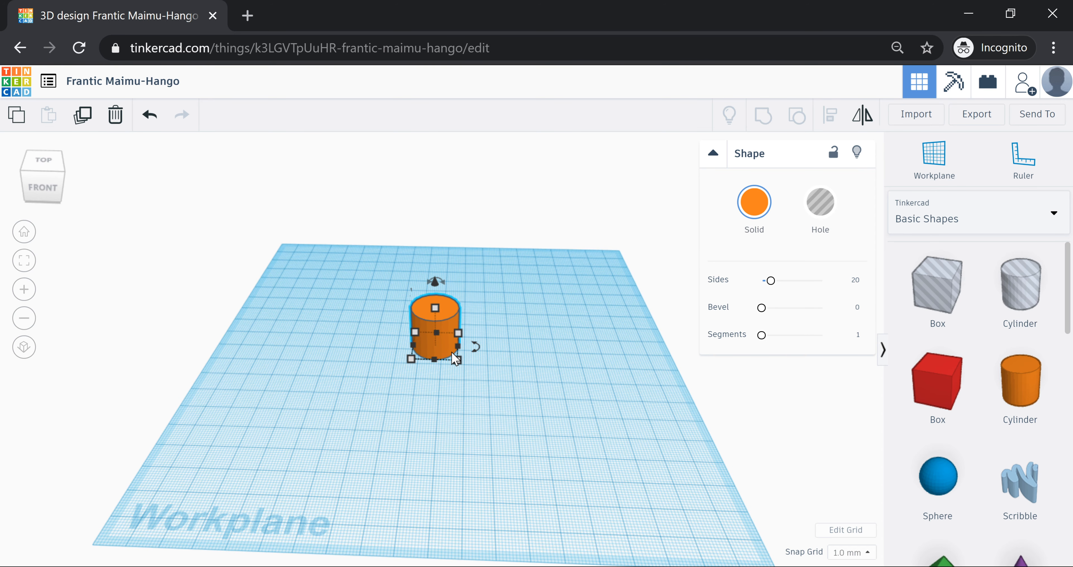
pyautogui.moveTo(451, 352); pyautogui.dragTo(460, 315)
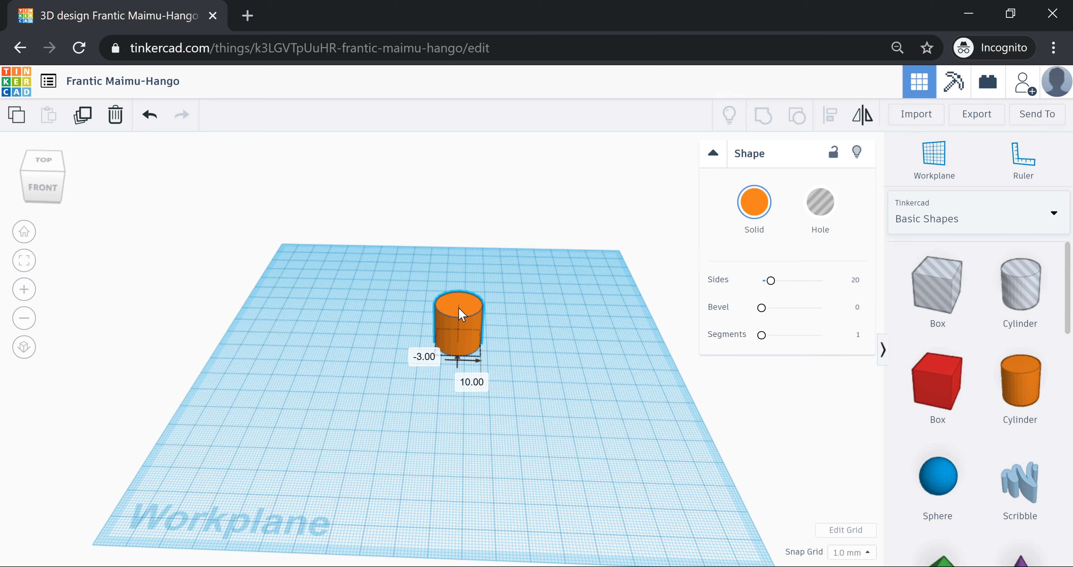
pyautogui.moveTo(460, 314); pyautogui.dragTo(468, 343)
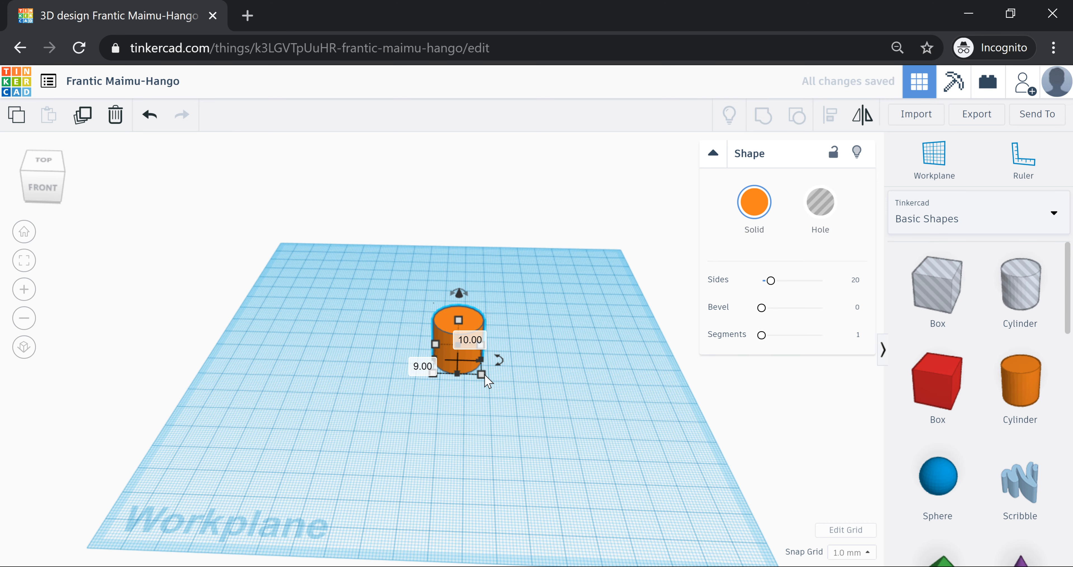
# - Set the cylinder's footprint to 30 by 30 mm and stretch it to 50 mm tall
pyautogui.scroll(-1, 533, 359)
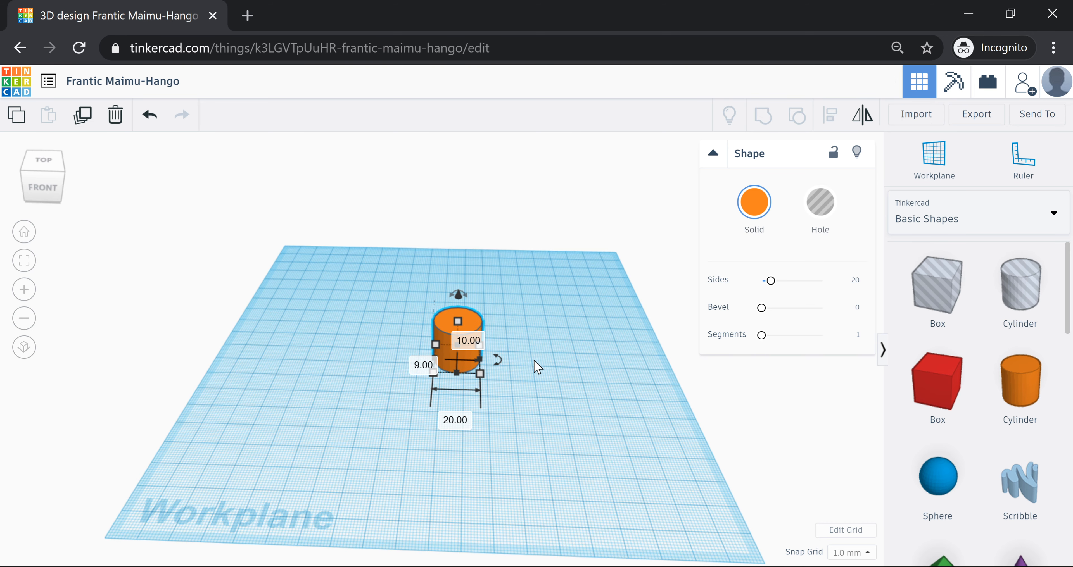
pyautogui.scroll(1, 534, 359)
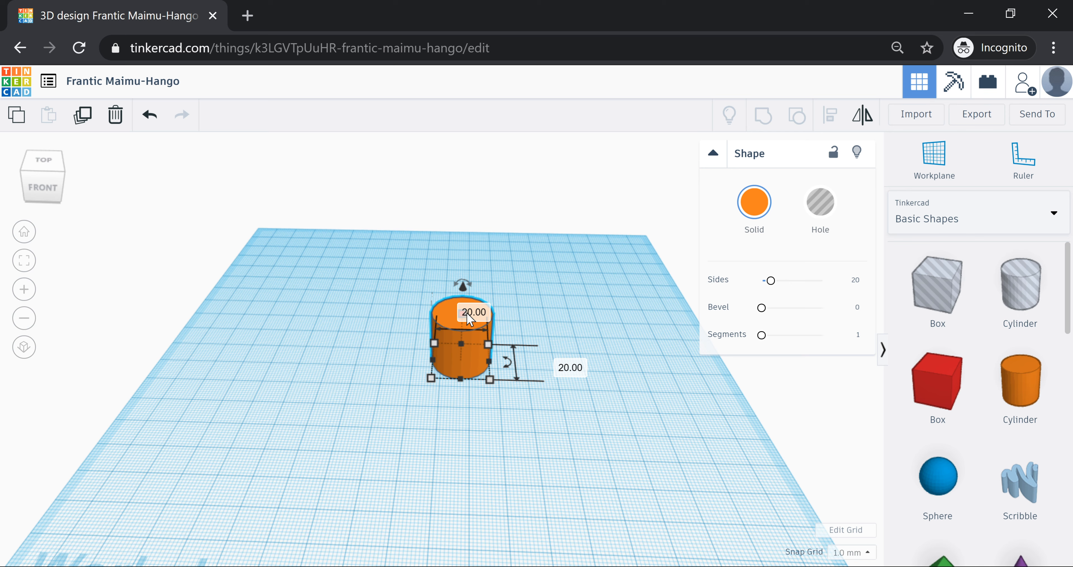
pyautogui.moveTo(490, 379); pyautogui.dragTo(515, 400)
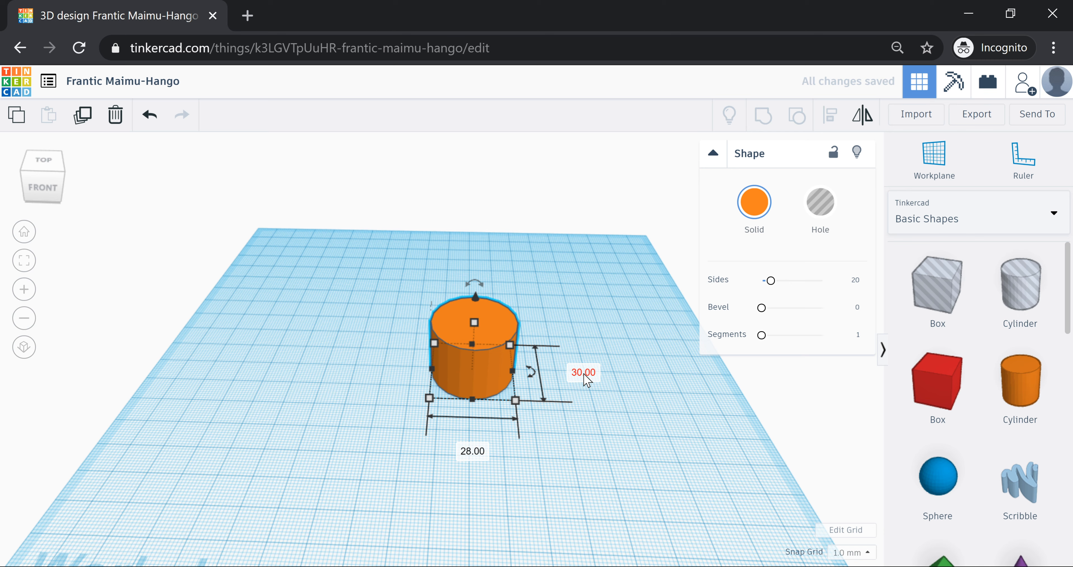
pyautogui.click(473, 452)
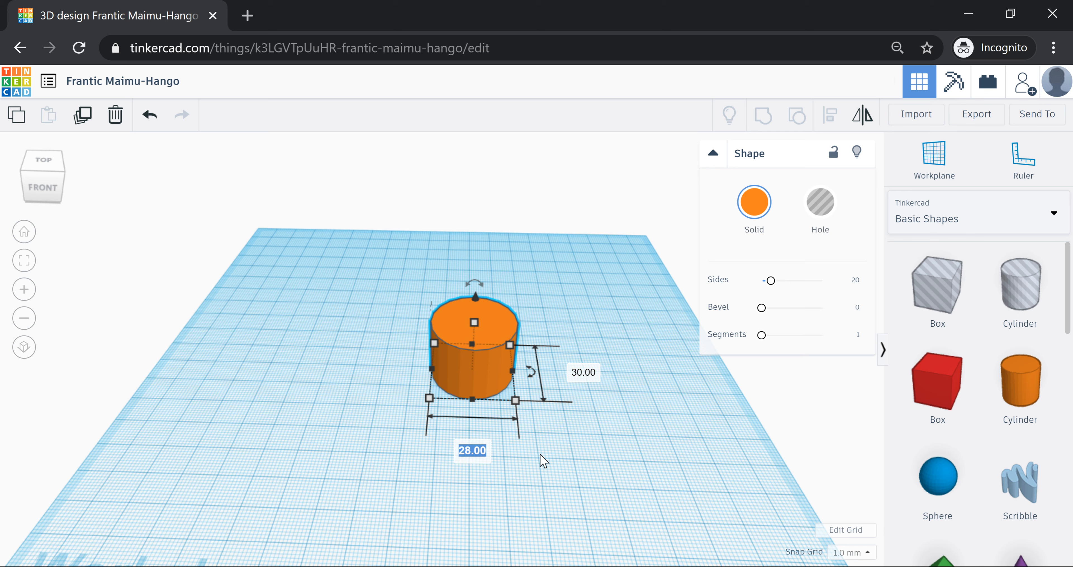
pyautogui.write('30')
pyautogui.press('Return')
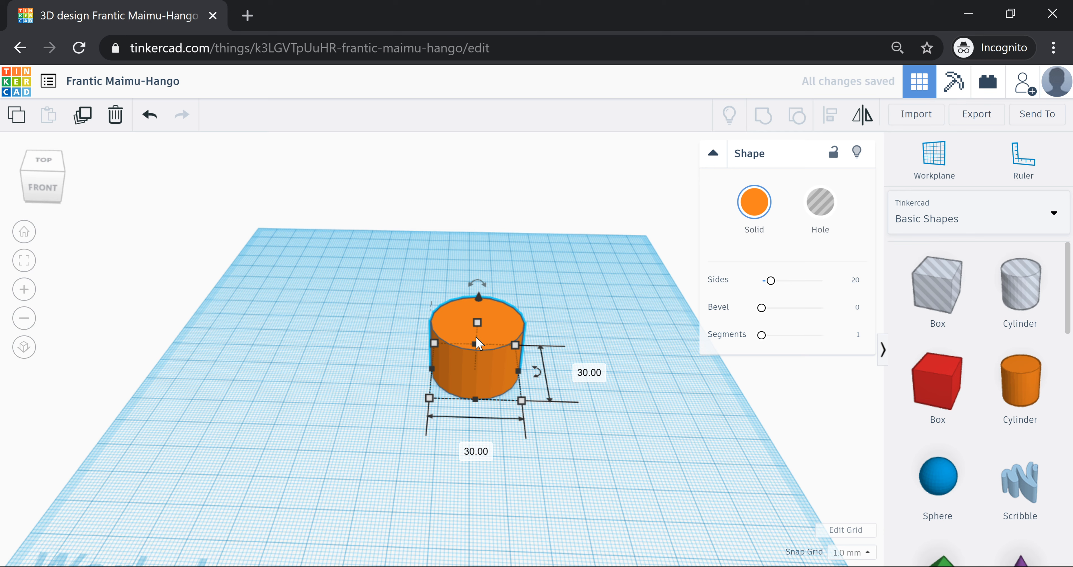
pyautogui.moveTo(477, 322); pyautogui.dragTo(491, 240)
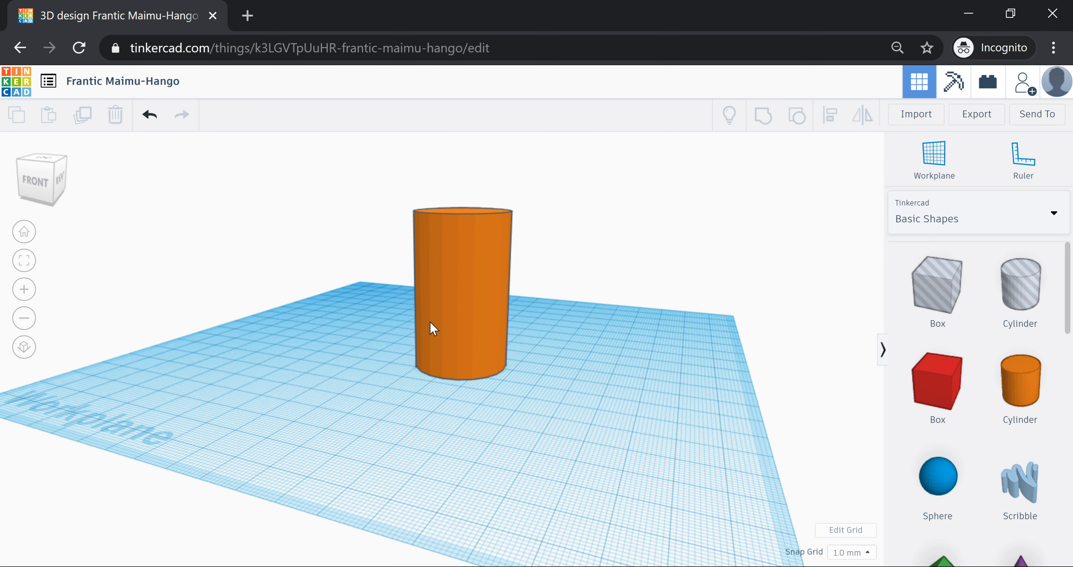
# - Orbit the view around the 50 mm tall orange cylinder
pyautogui.moveTo(432, 329); pyautogui.dragTo(598, 353, button='right')
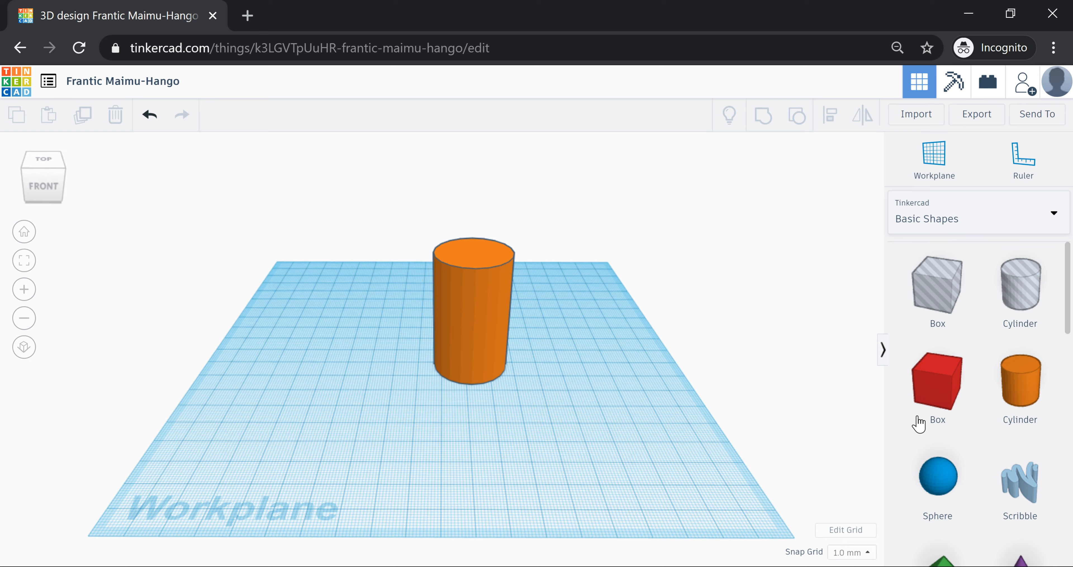
# - Drop a purple cone onto the workplane in front of the cylinder and select it
pyautogui.scroll(-5, 988, 355)
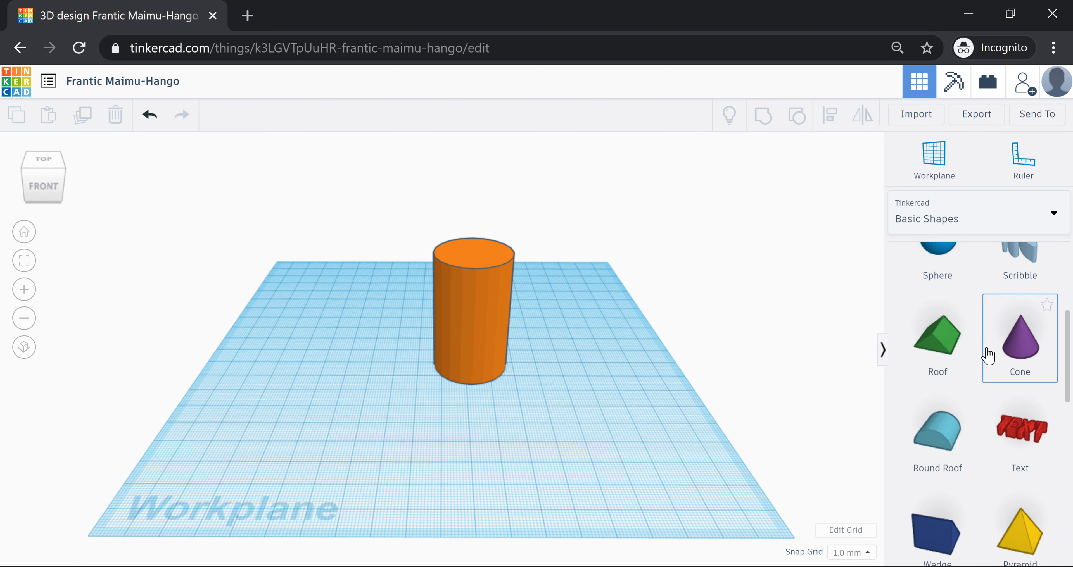
pyautogui.moveTo(988, 355); pyautogui.dragTo(490, 418)
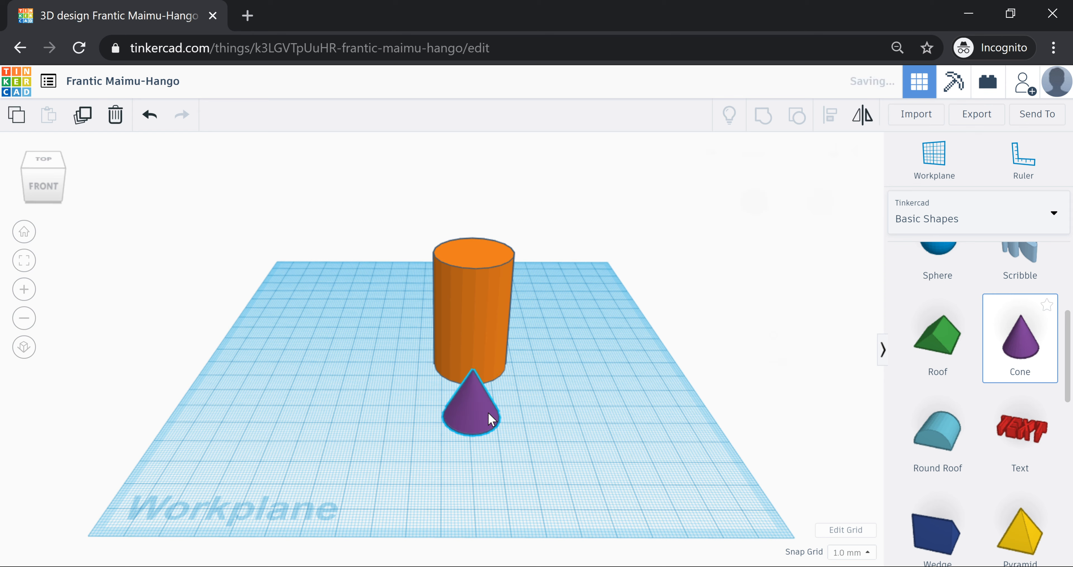
pyautogui.click(488, 412)
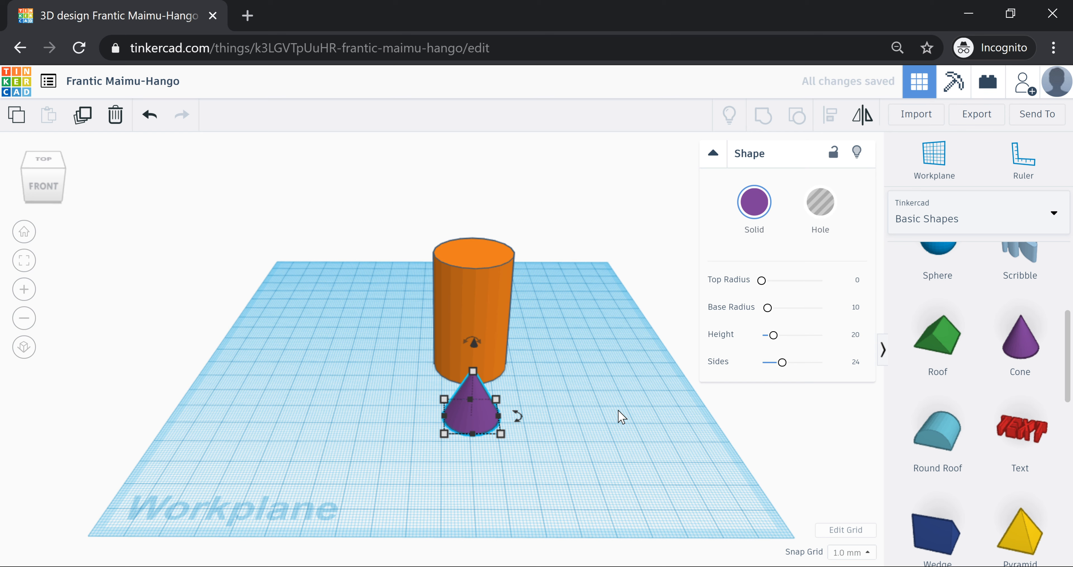
pyautogui.click(621, 417)
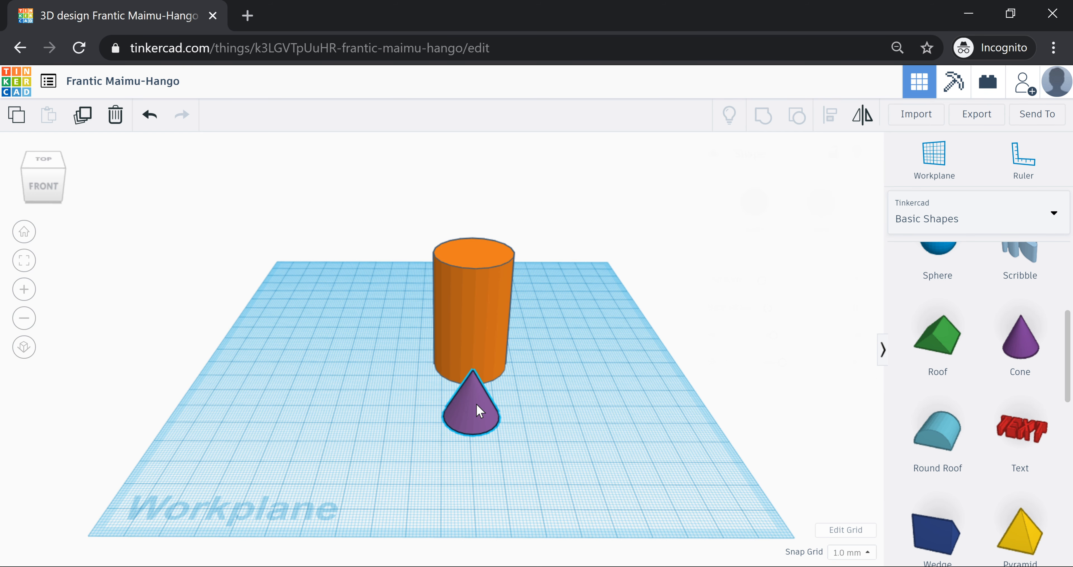
pyautogui.click(479, 411)
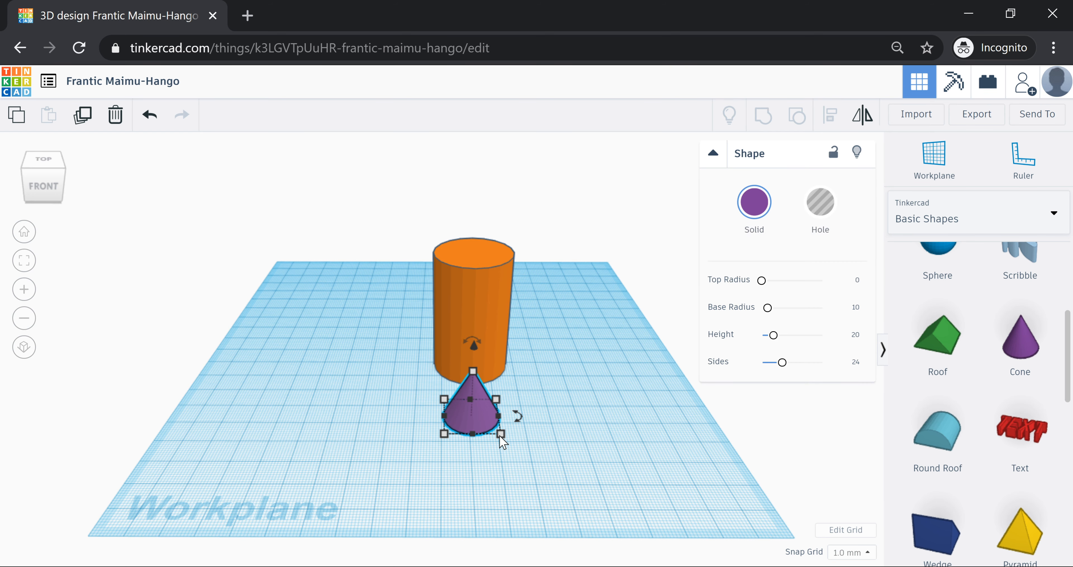
# - Set the cone's length and width both to 30 mm
pyautogui.click(500, 435)
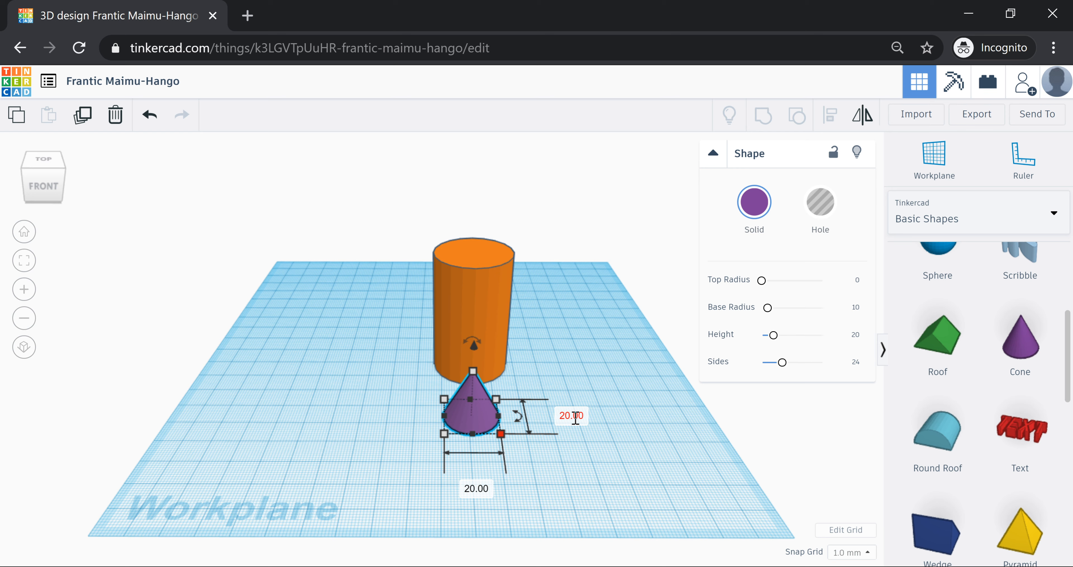
pyautogui.click(575, 416)
pyautogui.write('30')
pyautogui.press('Tab')
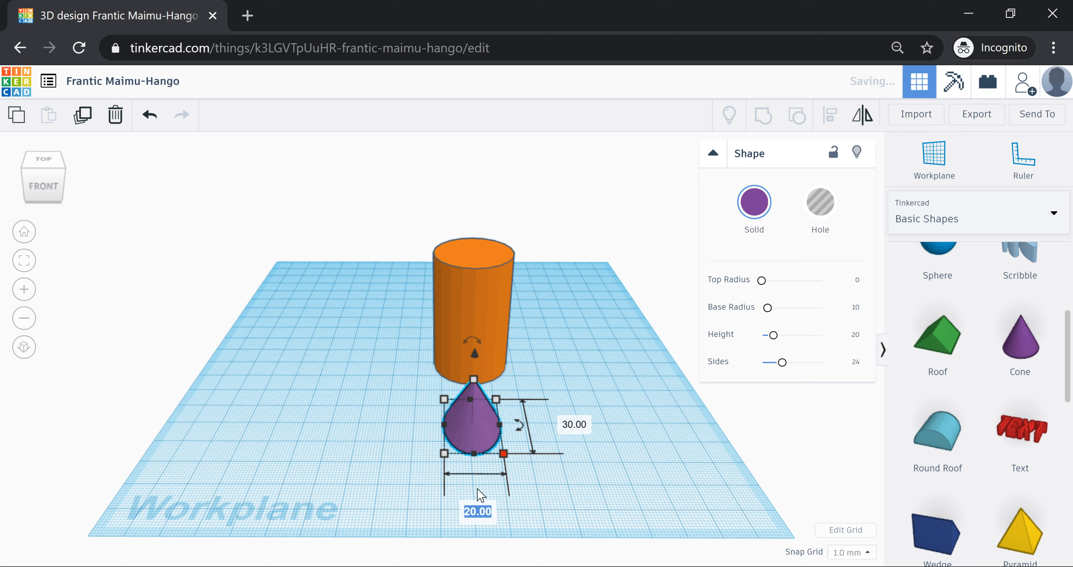
pyautogui.write('30')
pyautogui.press('Return')
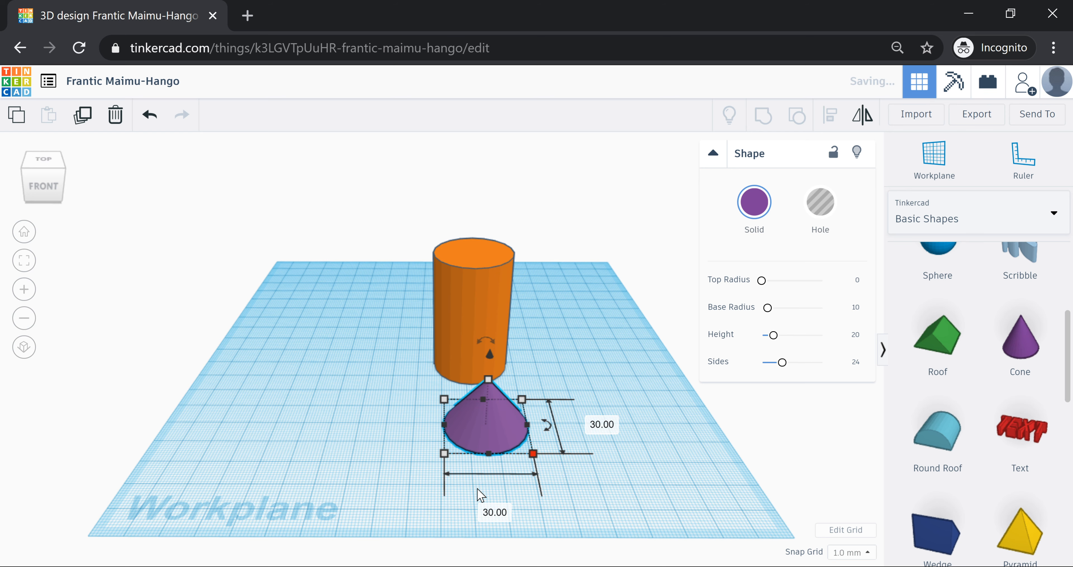
pyautogui.click(505, 377)
pyautogui.moveTo(507, 395)
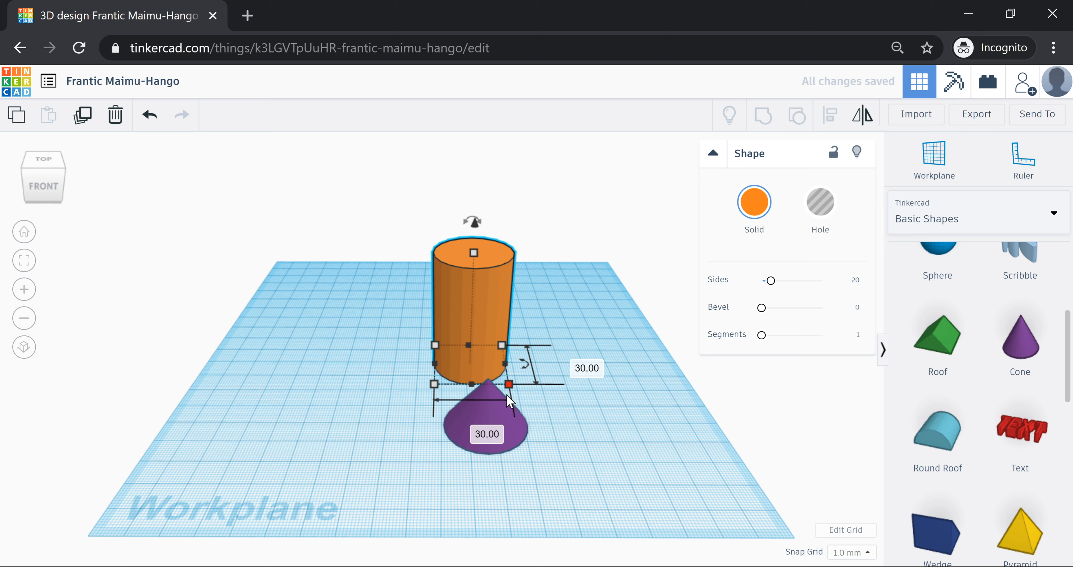
# - Line the purple cone up with the cylinder and lift it to 50 mm elevation
pyautogui.click(490, 385)
pyautogui.moveTo(488, 381); pyautogui.dragTo(488, 355)
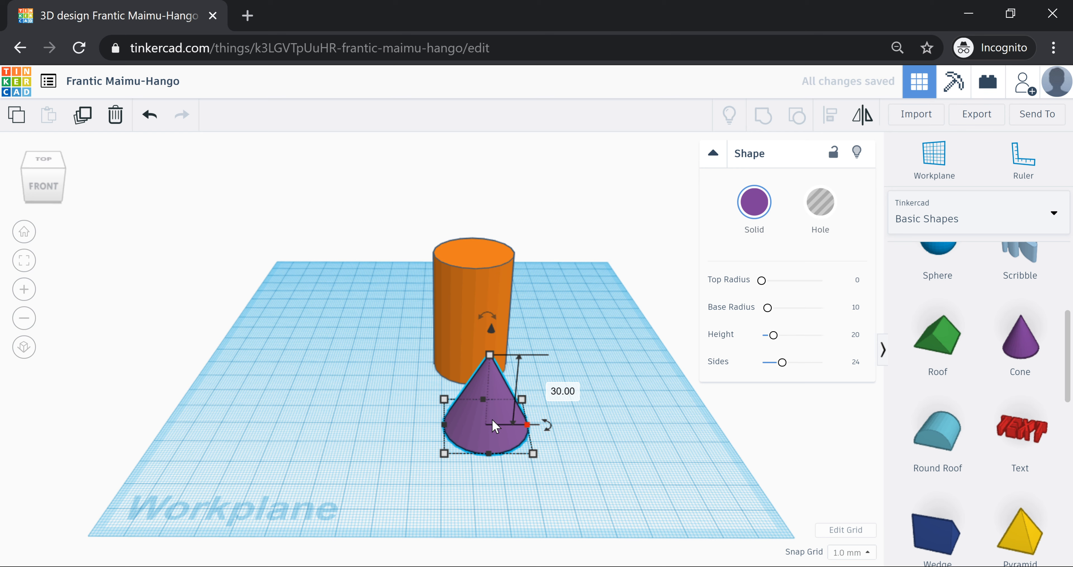
pyautogui.moveTo(492, 424); pyautogui.dragTo(475, 342)
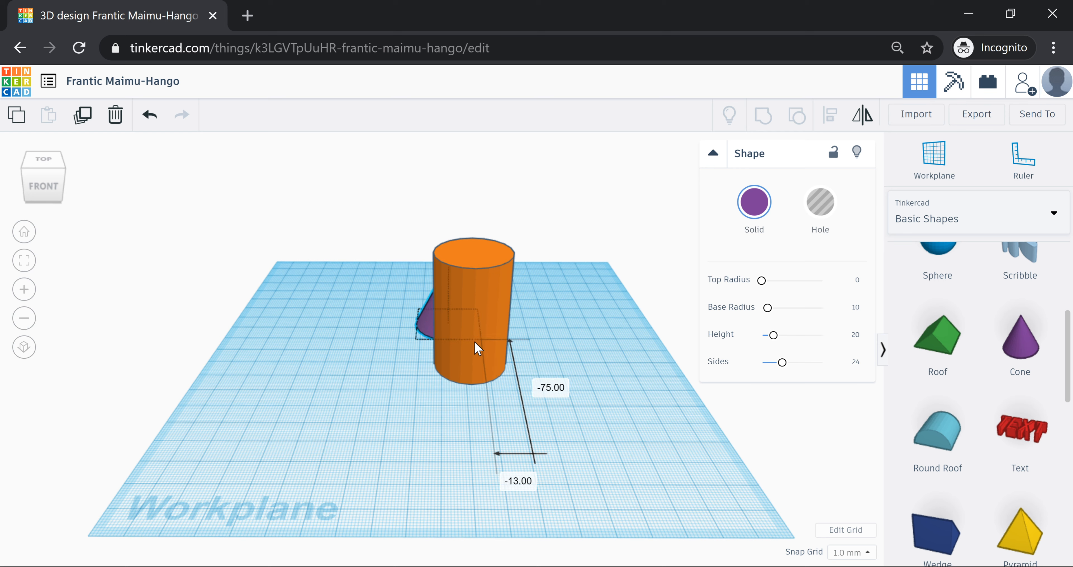
pyautogui.moveTo(476, 348); pyautogui.dragTo(478, 405)
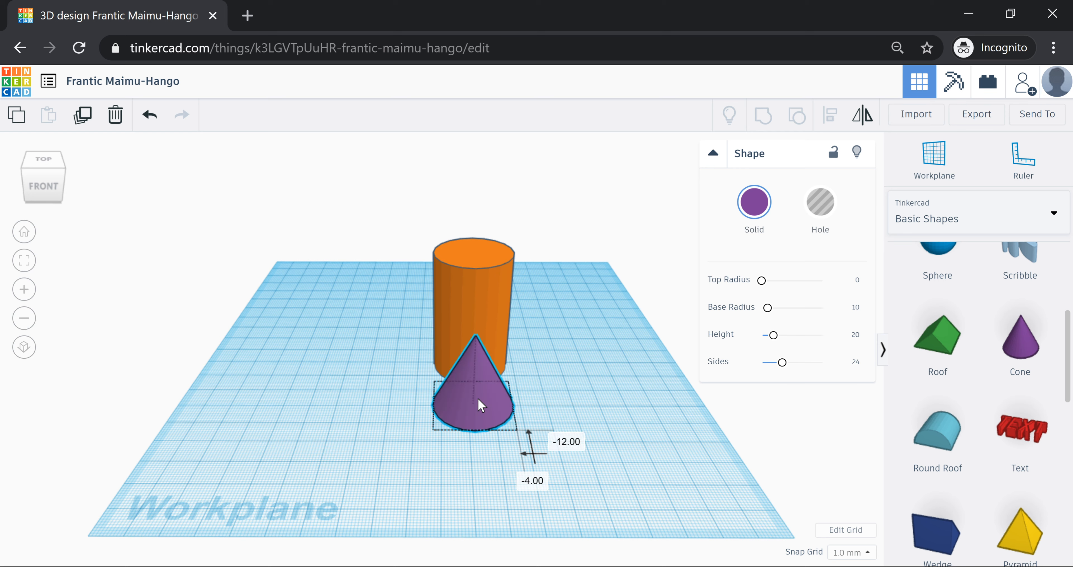
pyautogui.moveTo(478, 399); pyautogui.dragTo(483, 399)
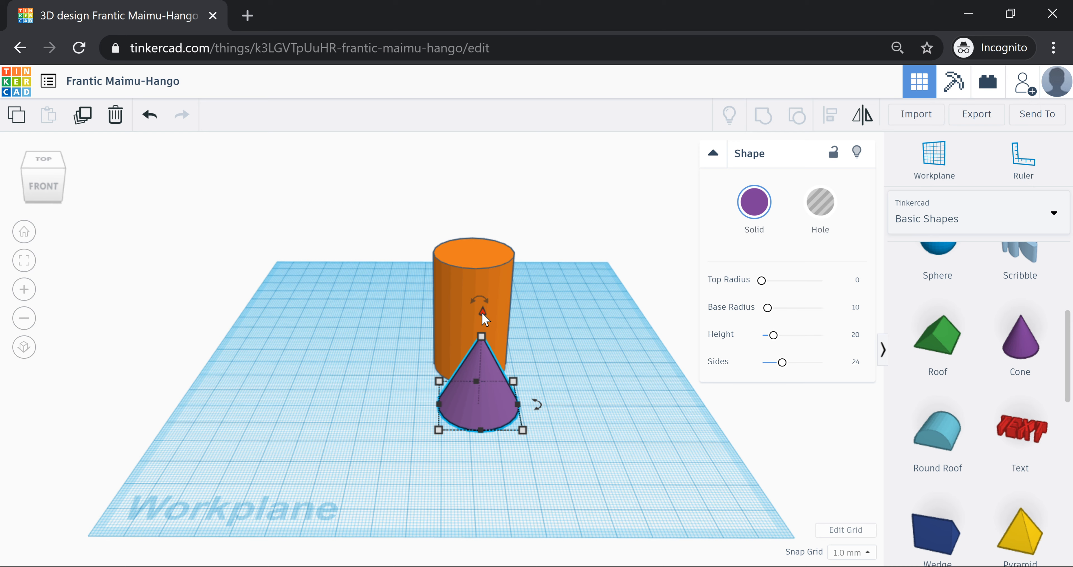
pyautogui.moveTo(482, 313); pyautogui.dragTo(511, 168)
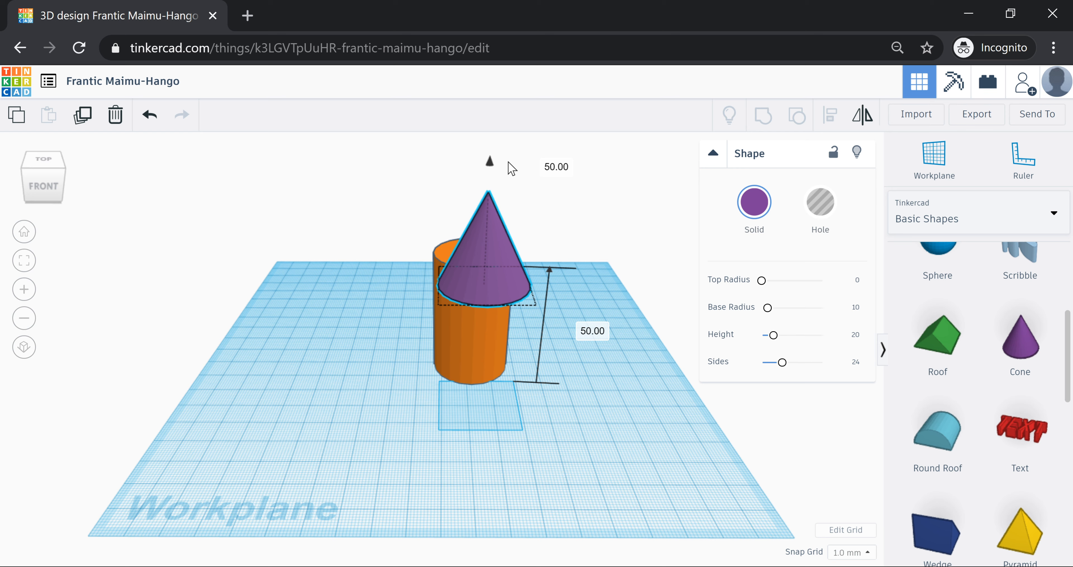
# - Lock the cone at 50 mm elevation and orbit to check it from front and above
pyautogui.moveTo(512, 168); pyautogui.dragTo(513, 169)
pyautogui.click(591, 331)
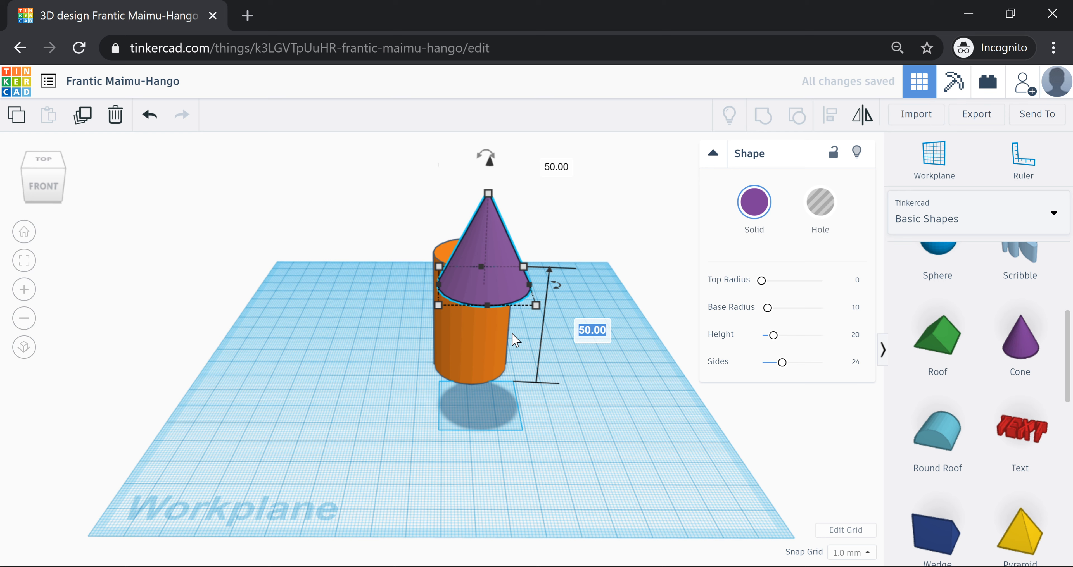
pyautogui.click(478, 363)
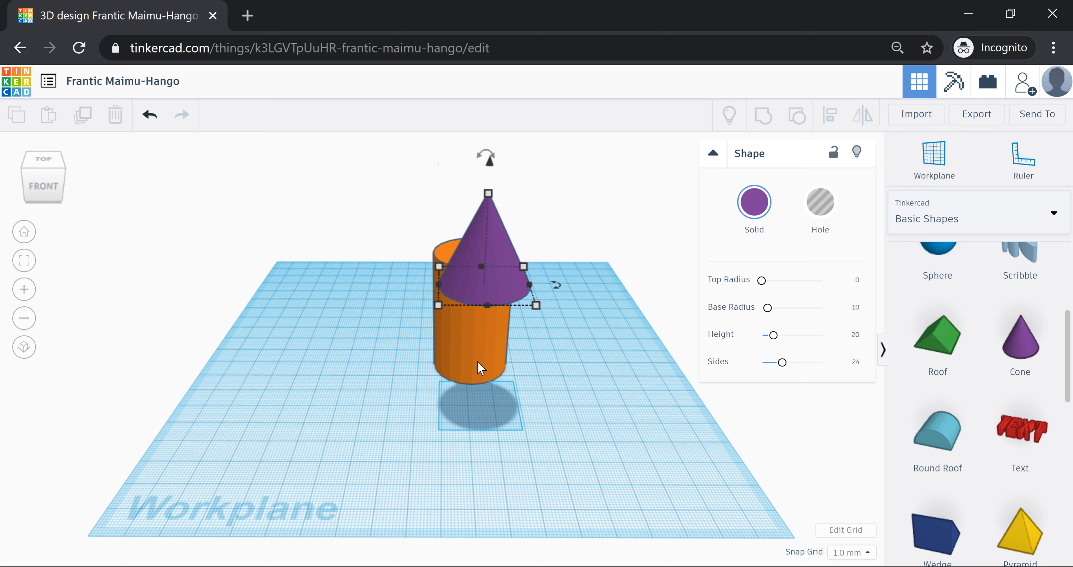
pyautogui.click(479, 367)
pyautogui.moveTo(478, 367); pyautogui.dragTo(536, 401, button='right')
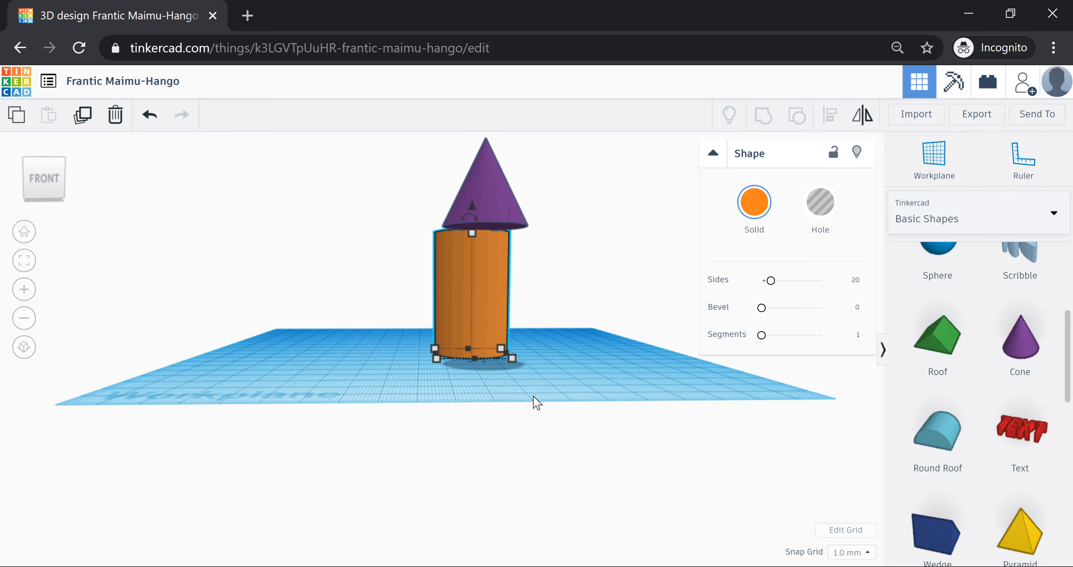
pyautogui.moveTo(534, 398); pyautogui.dragTo(540, 418, button='right')
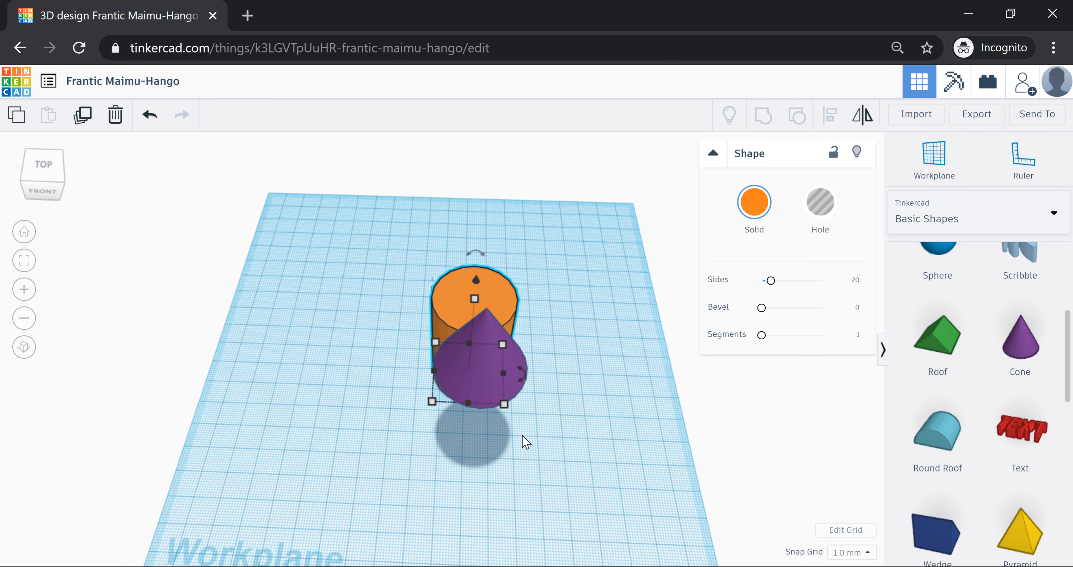
pyautogui.moveTo(522, 435); pyautogui.dragTo(525, 391, button='right')
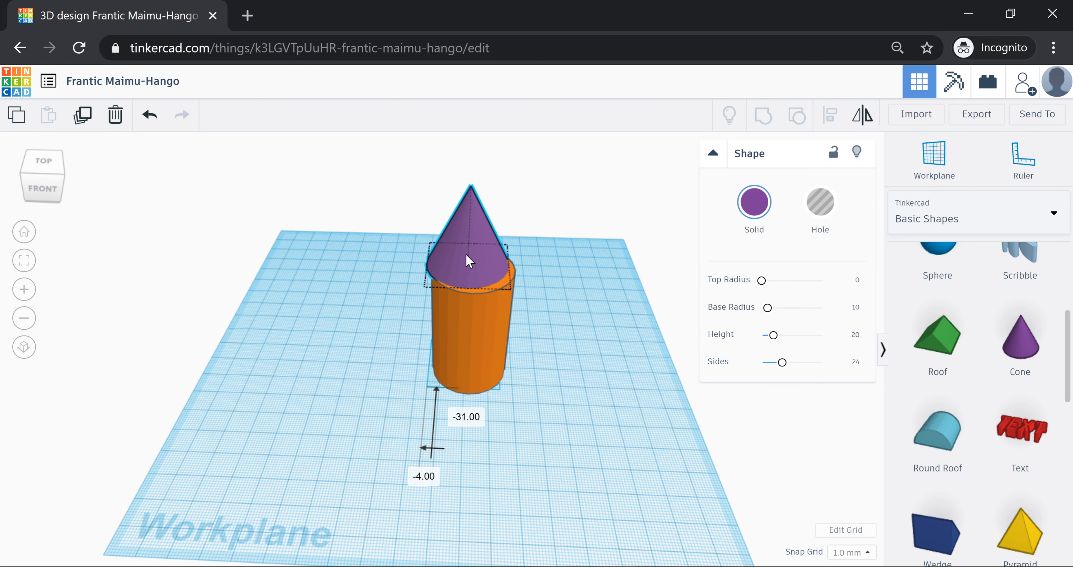
# - Nudge the cone onto the cylinder's top face and select both shapes
pyautogui.moveTo(469, 261); pyautogui.dragTo(480, 266)
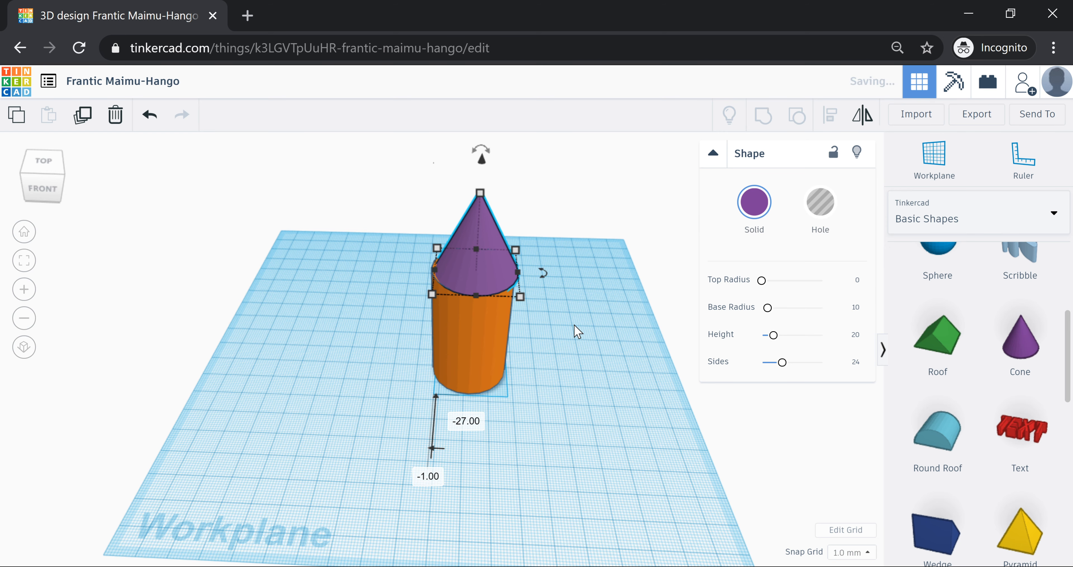
pyautogui.click(369, 169)
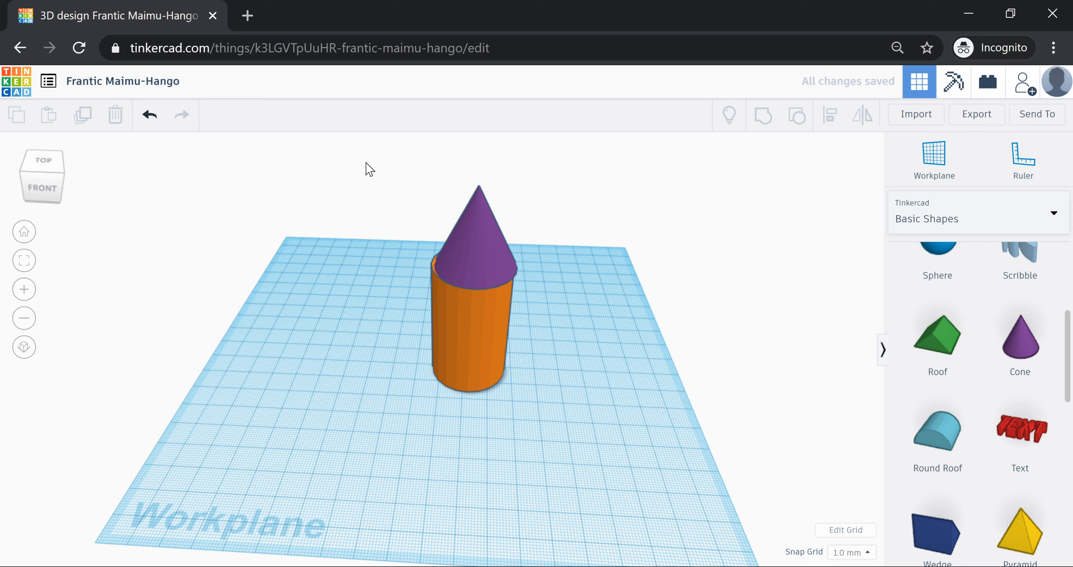
pyautogui.hotkey('ctrl', 'a')
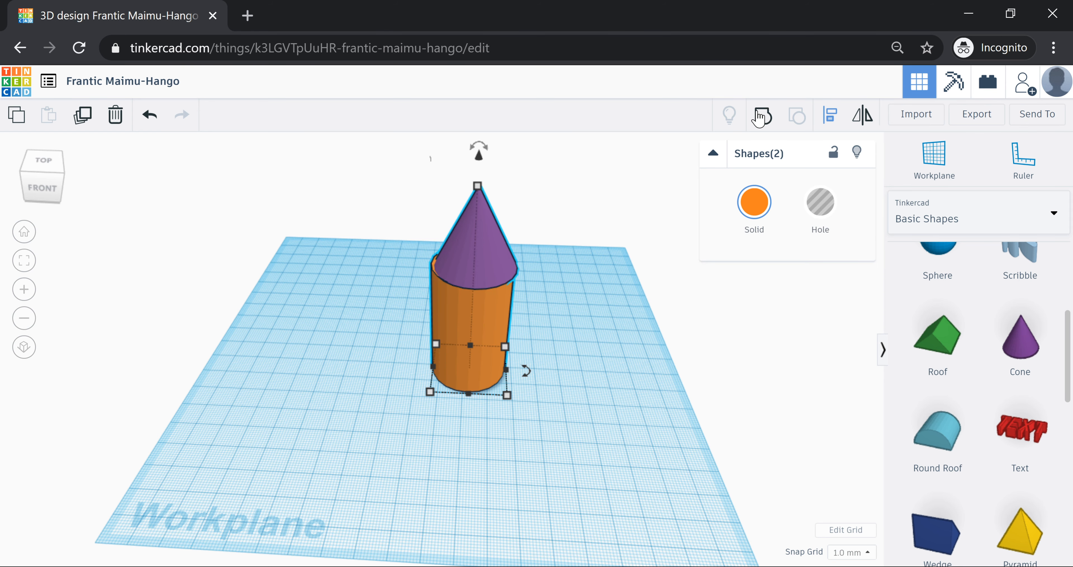
# - Align the purple cone's centre with the orange cylinder, then check the fit from above and side
pyautogui.click(830, 121)
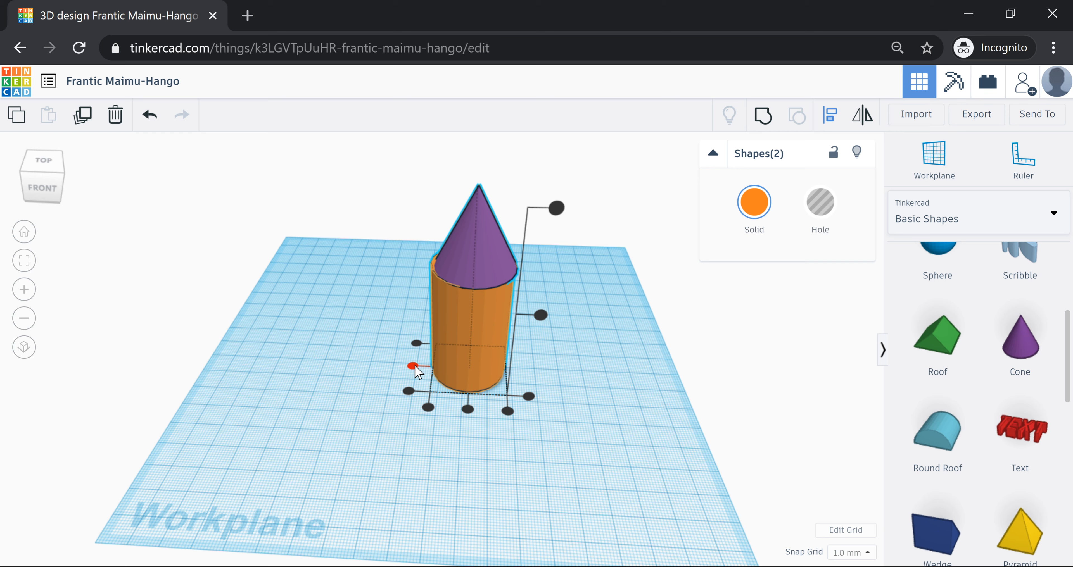
pyautogui.click(413, 366)
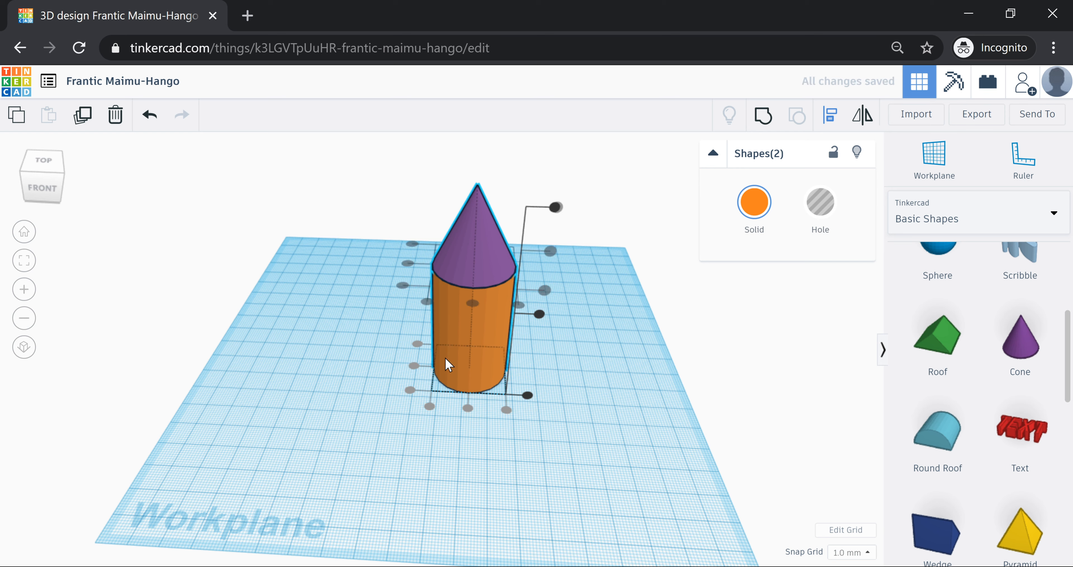
pyautogui.moveTo(447, 365); pyautogui.dragTo(602, 444, button='right')
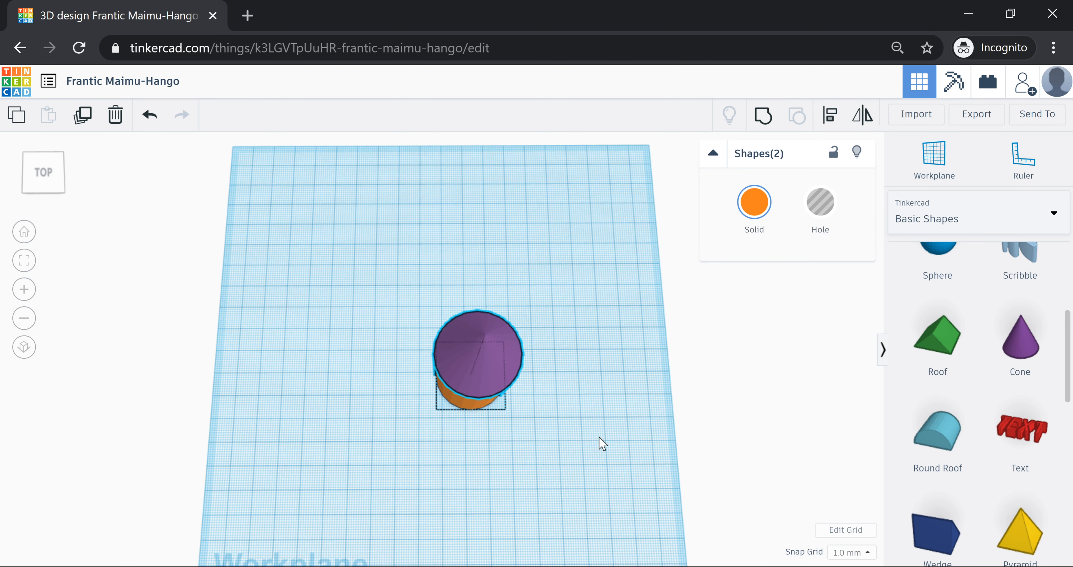
pyautogui.moveTo(600, 437); pyautogui.dragTo(605, 335, button='right')
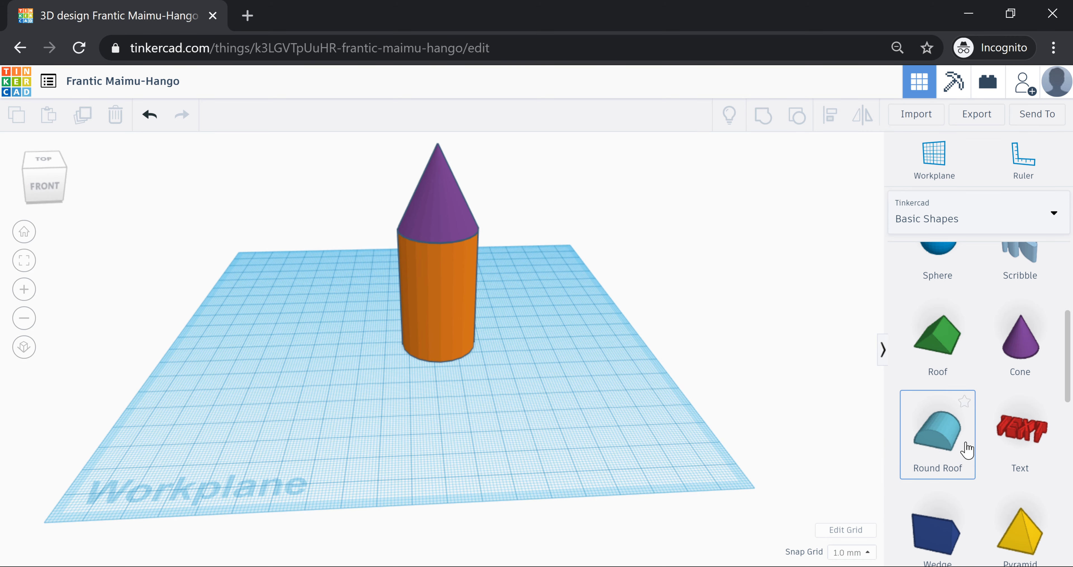
# - Drop a yellow pyramid from Basic Shapes onto the workplane in front of the cylinder
pyautogui.scroll(-5, 1063, 418)
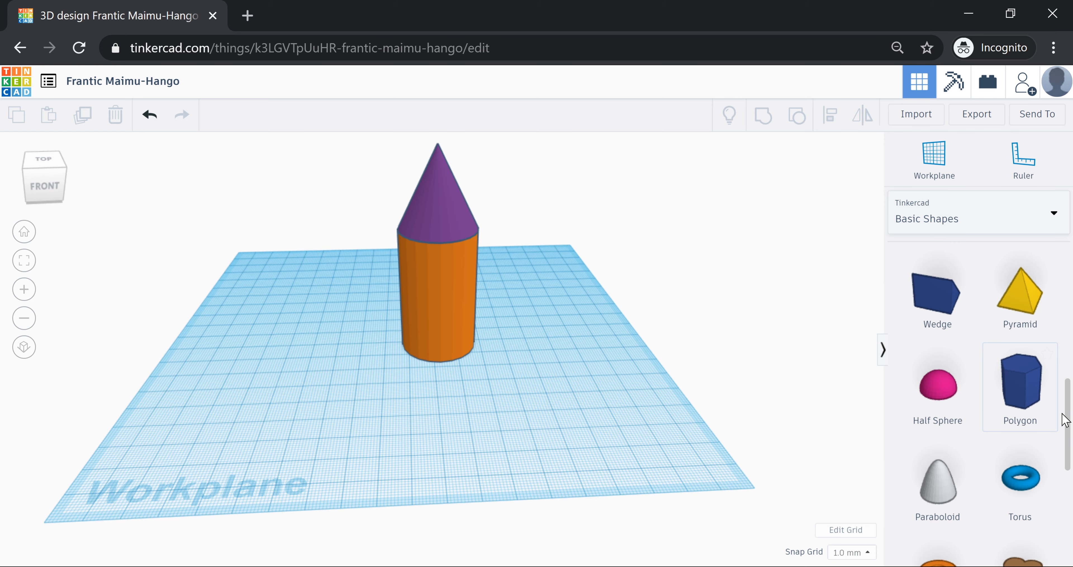
pyautogui.moveTo(1064, 415); pyautogui.dragTo(1064, 406)
pyautogui.moveTo(1020, 321); pyautogui.dragTo(720, 342)
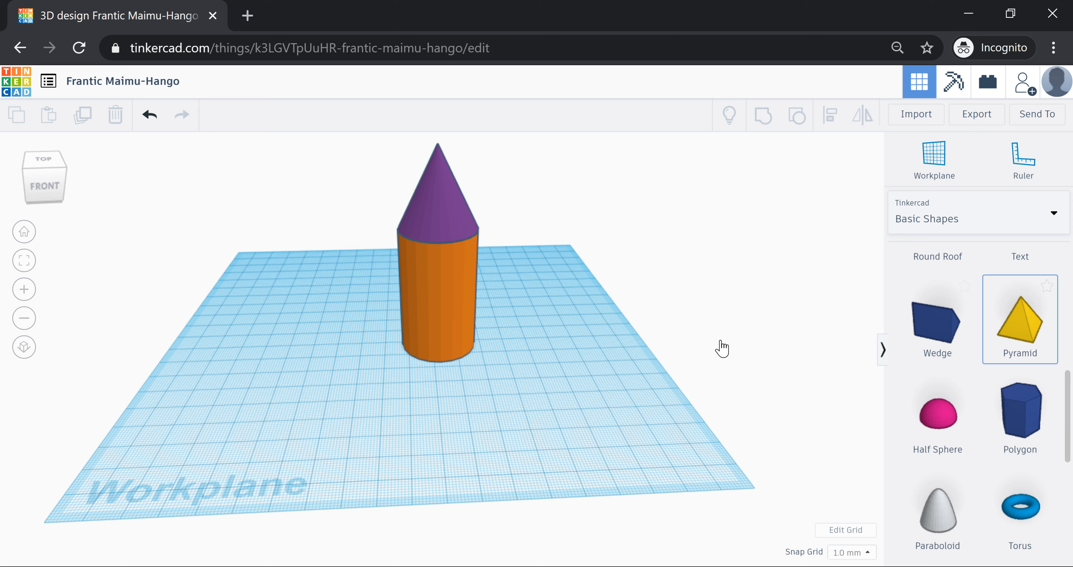
pyautogui.click(442, 387)
# - Resize the pyramid to a 10×10 base and about 26 tall
pyautogui.click(345, 414)
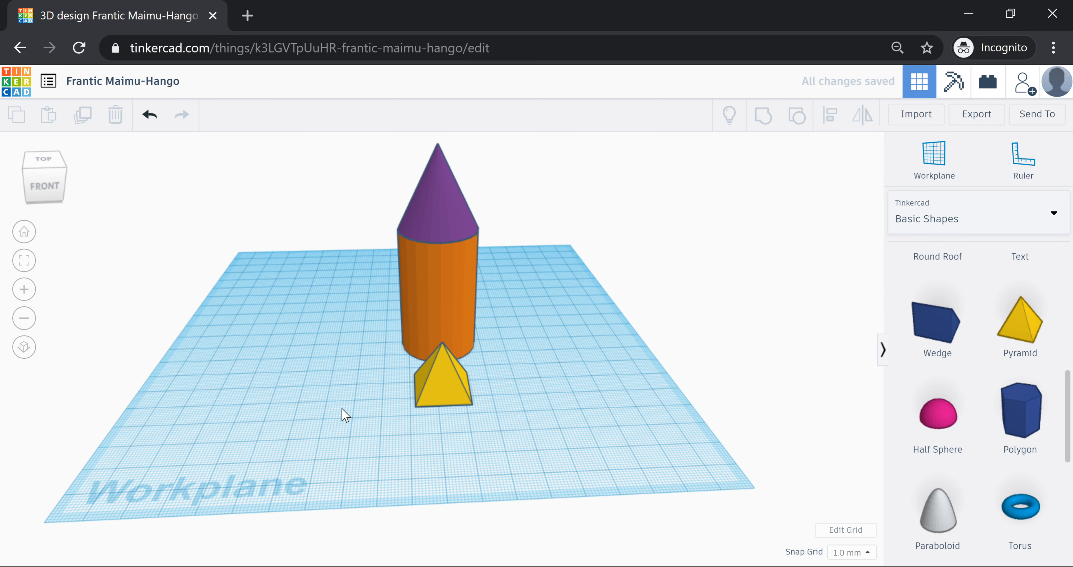
pyautogui.moveTo(341, 409); pyautogui.dragTo(390, 419, button='right')
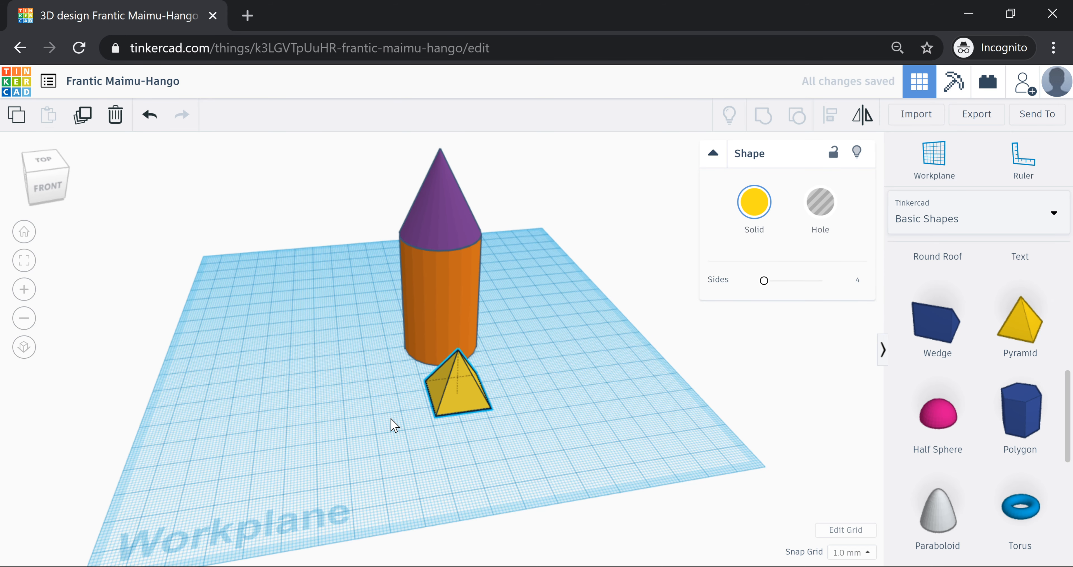
pyautogui.moveTo(391, 419); pyautogui.dragTo(423, 410, button='right')
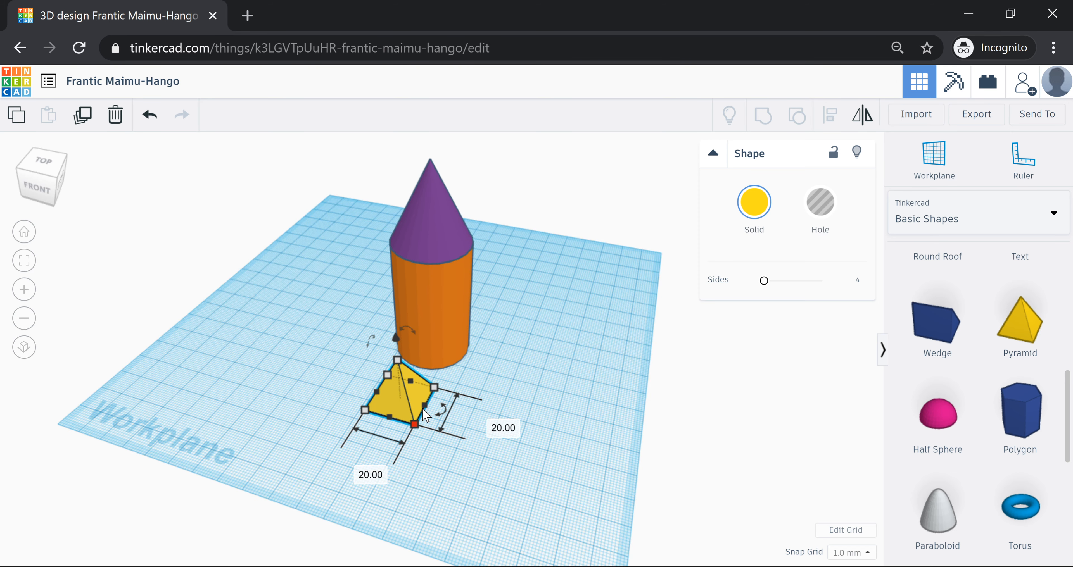
pyautogui.moveTo(423, 409); pyautogui.dragTo(400, 399)
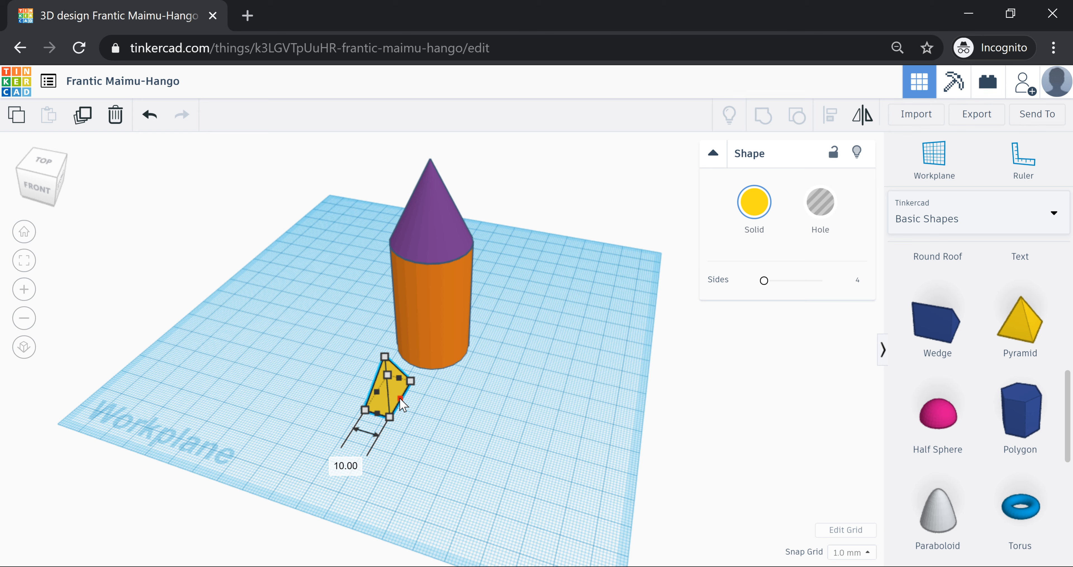
pyautogui.moveTo(376, 413); pyautogui.dragTo(387, 394)
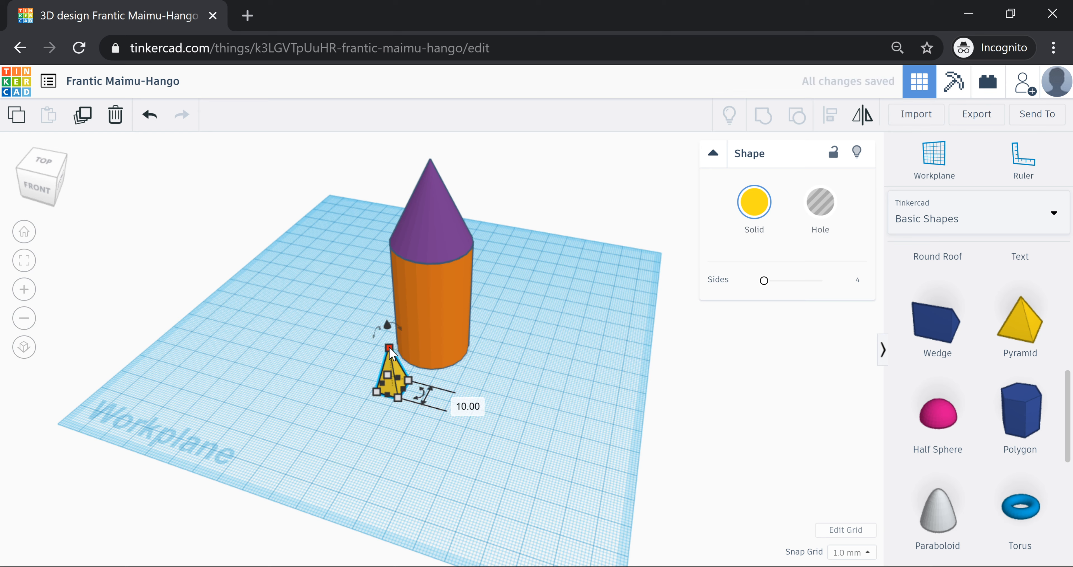
pyautogui.moveTo(389, 349); pyautogui.dragTo(393, 339)
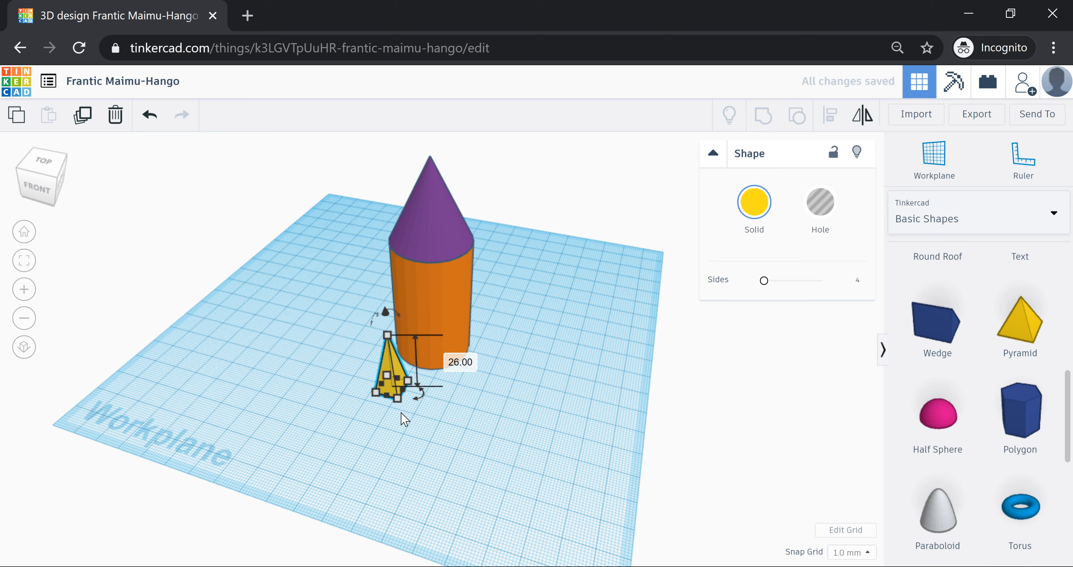
# - Slide the pyramid up against the orange cylinder's base
pyautogui.moveTo(404, 419); pyautogui.dragTo(464, 402, button='right')
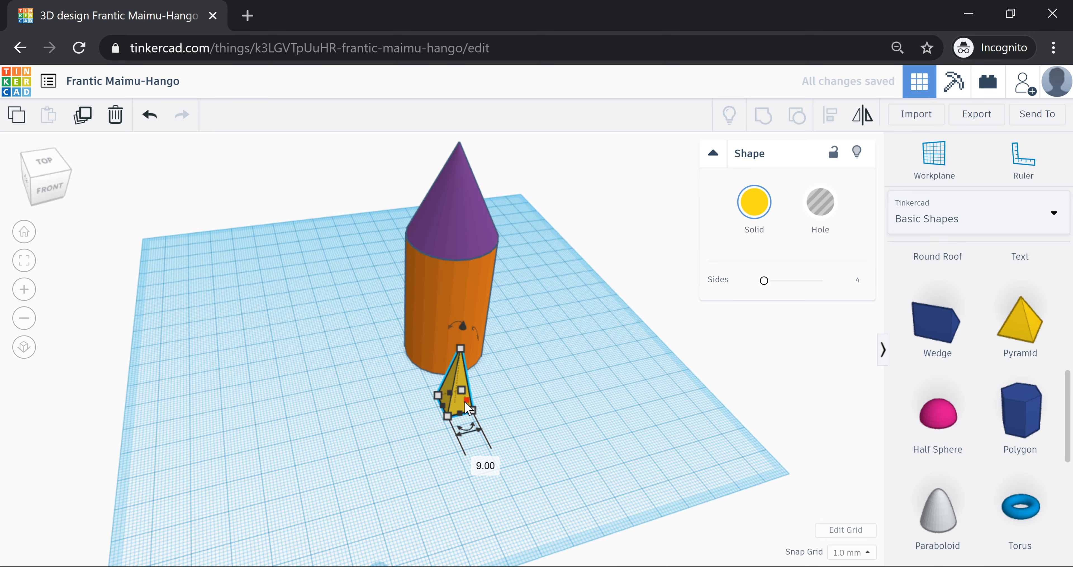
pyautogui.scroll(3, 465, 402)
pyautogui.moveTo(457, 371); pyautogui.dragTo(473, 349)
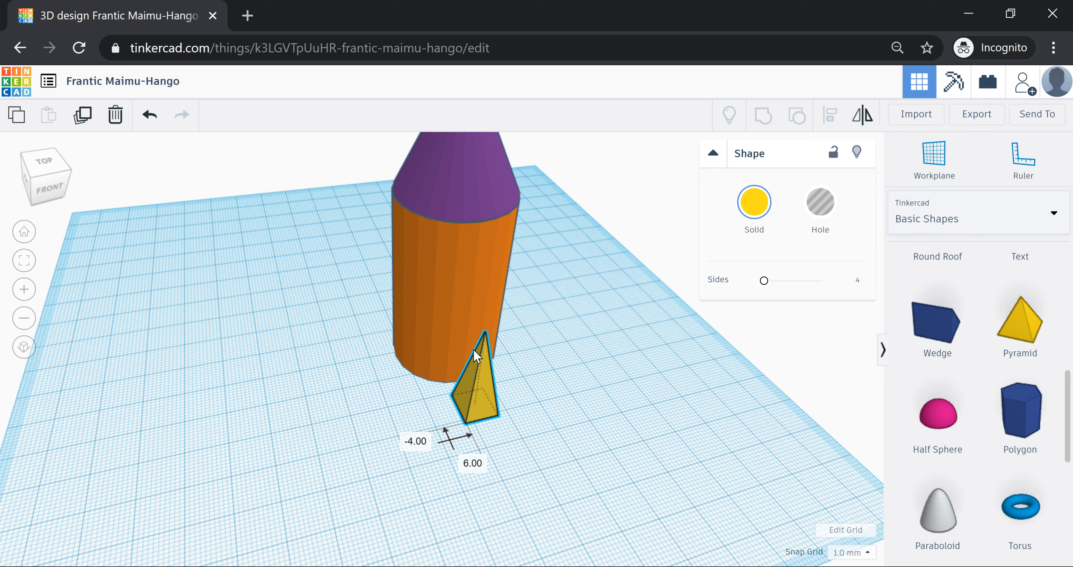
pyautogui.moveTo(473, 349); pyautogui.dragTo(473, 346)
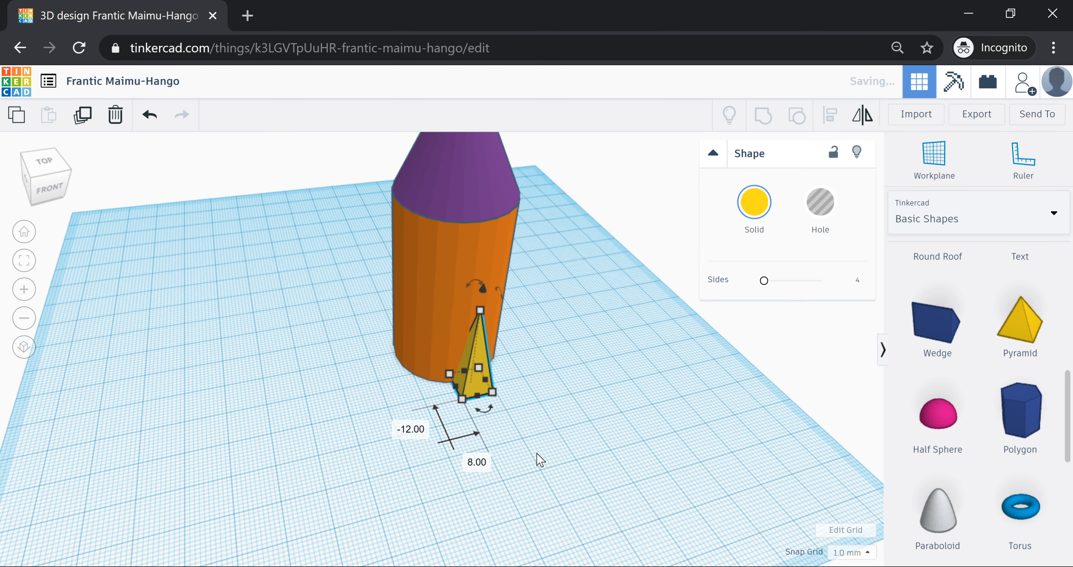
pyautogui.moveTo(540, 460); pyautogui.dragTo(605, 298, button='right')
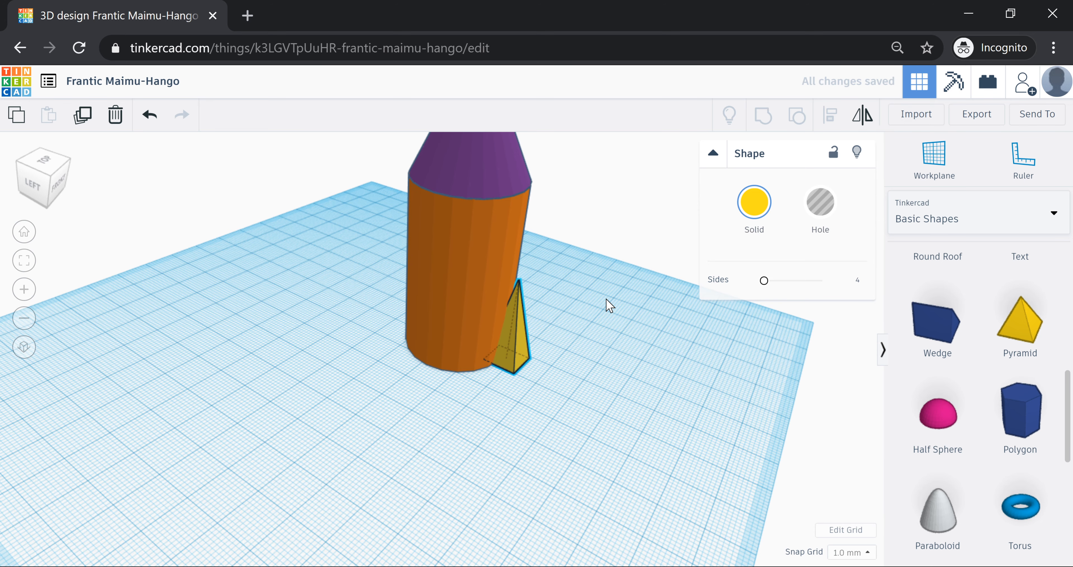
# - Tilt the yellow pyramid fin a few degrees
pyautogui.scroll(2, 606, 298)
pyautogui.moveTo(574, 229)
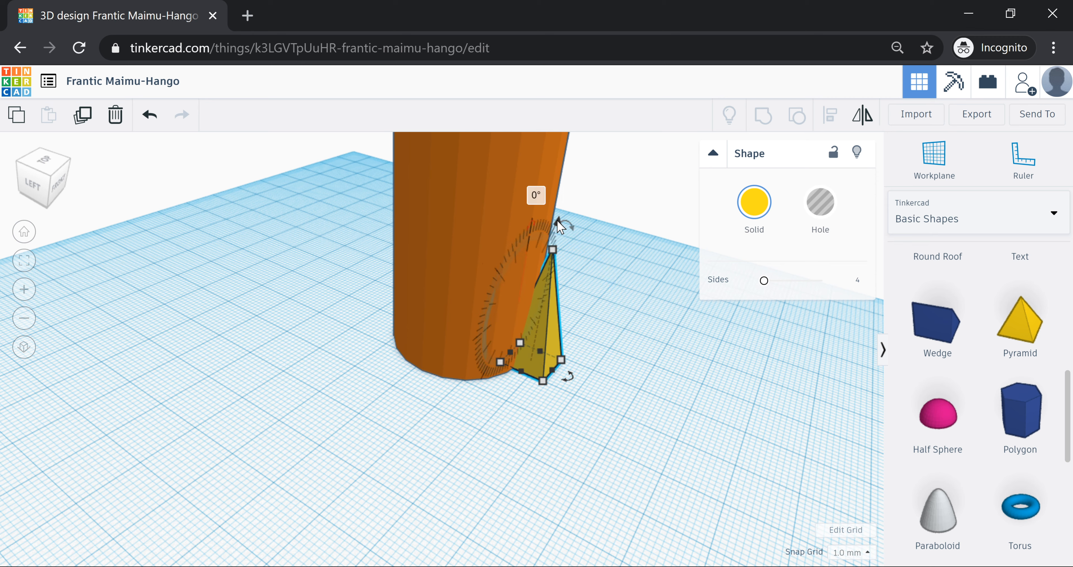
pyautogui.moveTo(556, 219); pyautogui.dragTo(618, 378)
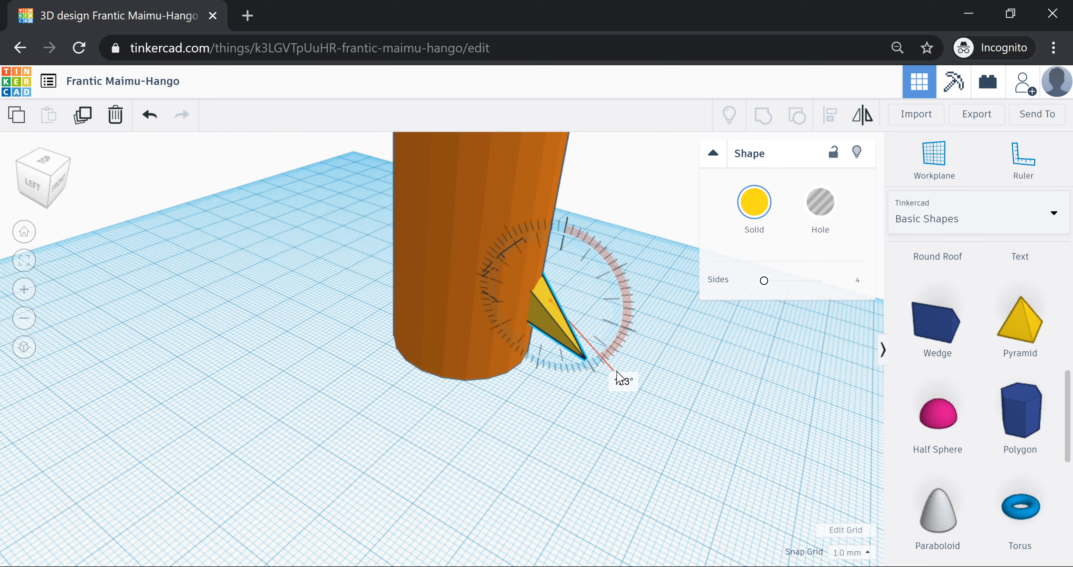
pyautogui.moveTo(619, 378); pyautogui.dragTo(619, 377)
# - Move the fin left against the cylinder and lower it close to the workplane
pyautogui.moveTo(618, 378); pyautogui.dragTo(254, 376, button='right')
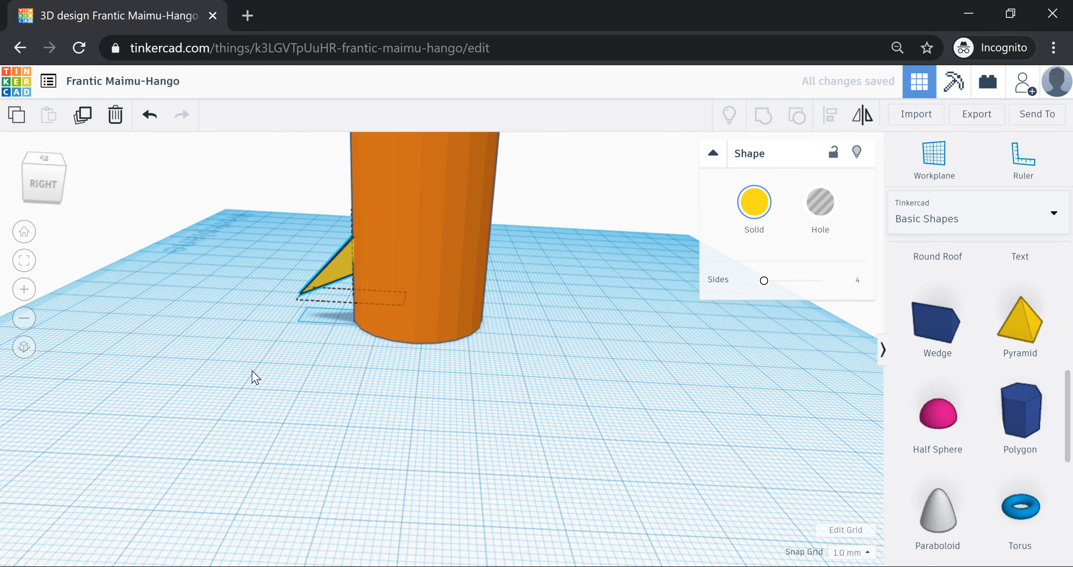
pyautogui.moveTo(251, 371); pyautogui.dragTo(273, 378, button='right')
pyautogui.moveTo(344, 276); pyautogui.dragTo(310, 268)
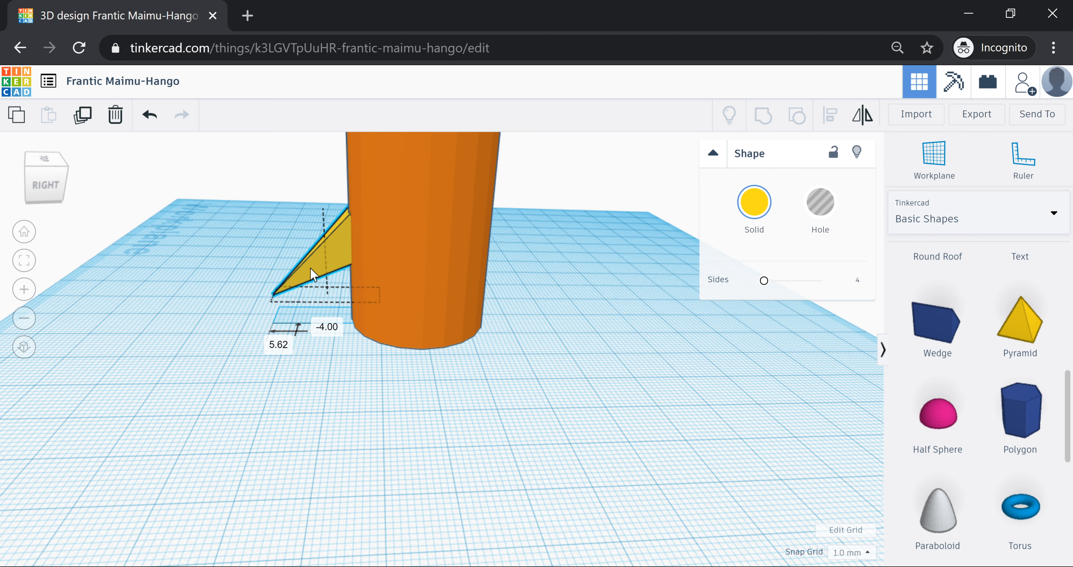
pyautogui.moveTo(319, 184); pyautogui.dragTo(320, 201)
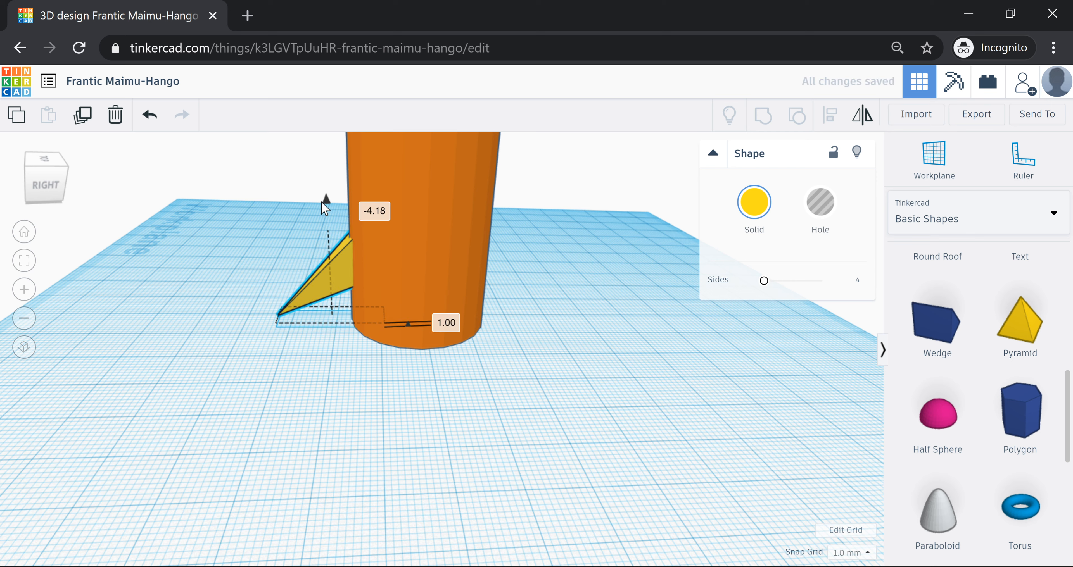
pyautogui.moveTo(321, 201); pyautogui.dragTo(394, 364, button='right')
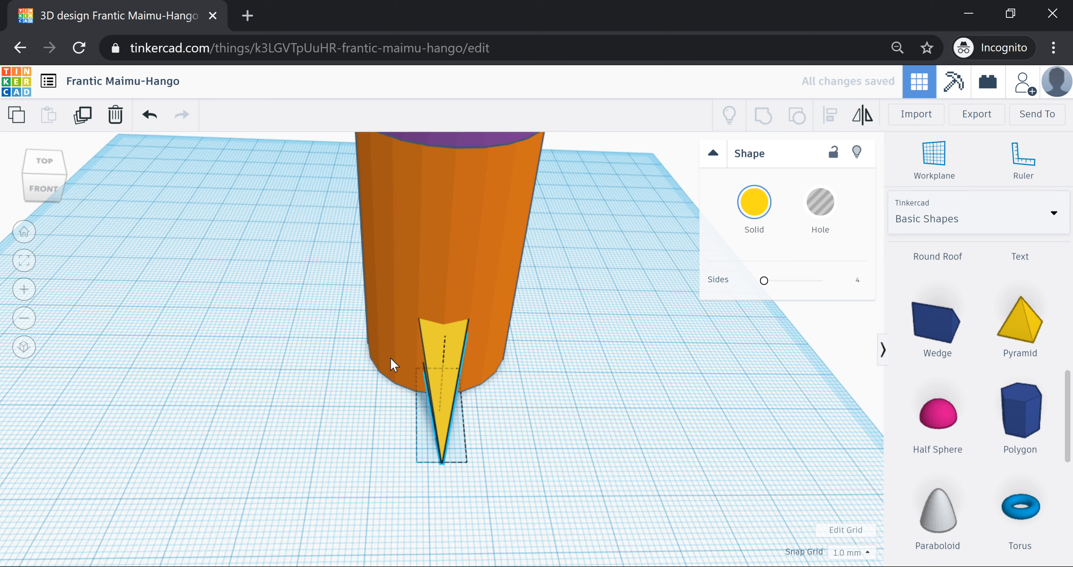
pyautogui.moveTo(393, 365); pyautogui.dragTo(530, 358, button='right')
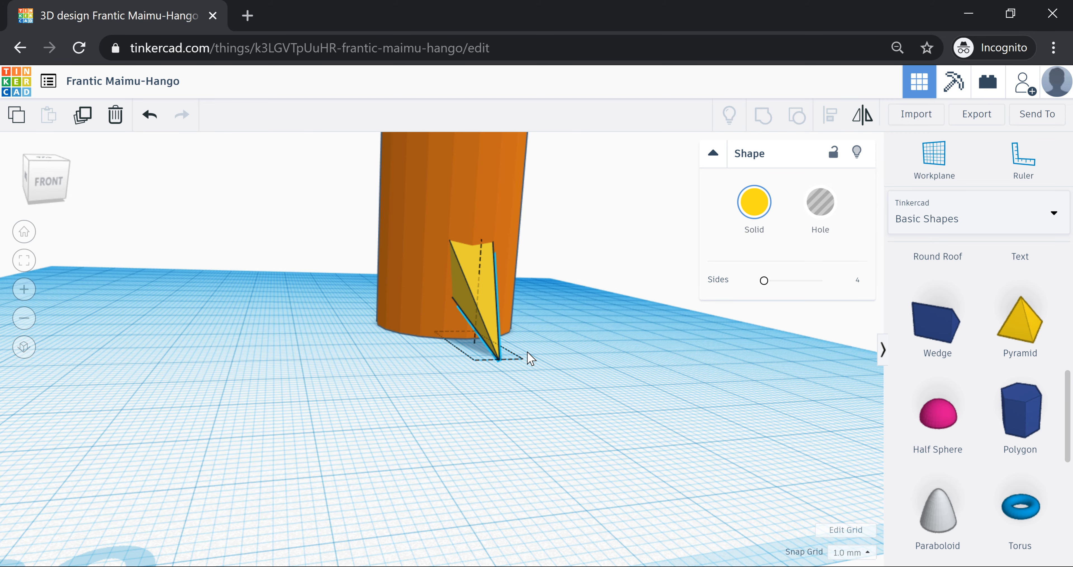
pyautogui.moveTo(528, 358); pyautogui.dragTo(574, 405, button='right')
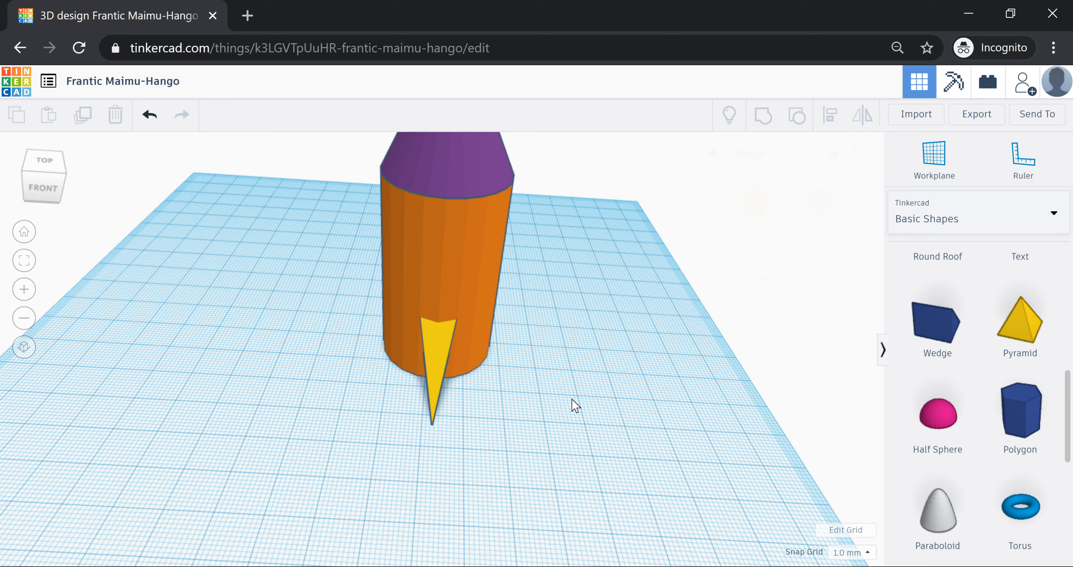
# - Duplicate the yellow fin twice
pyautogui.scroll(-3, 560, 391)
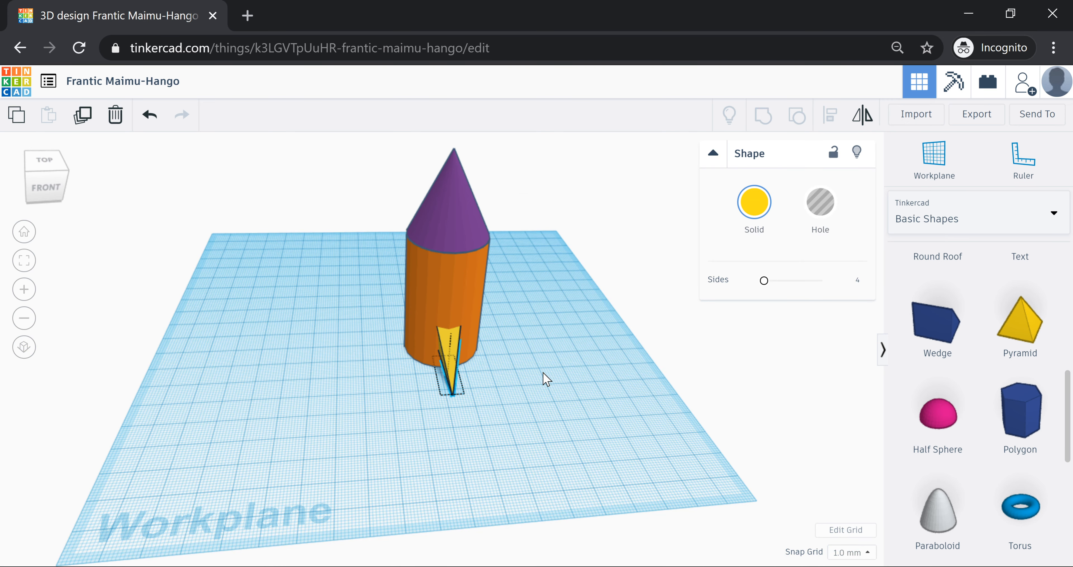
pyautogui.moveTo(542, 372); pyautogui.dragTo(565, 425, button='right')
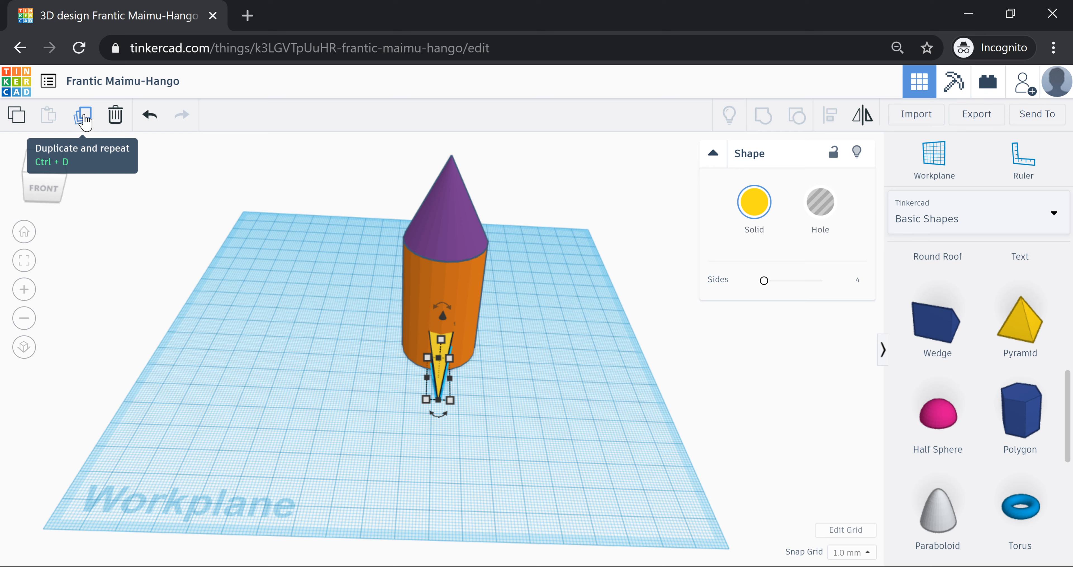
pyautogui.click(85, 121)
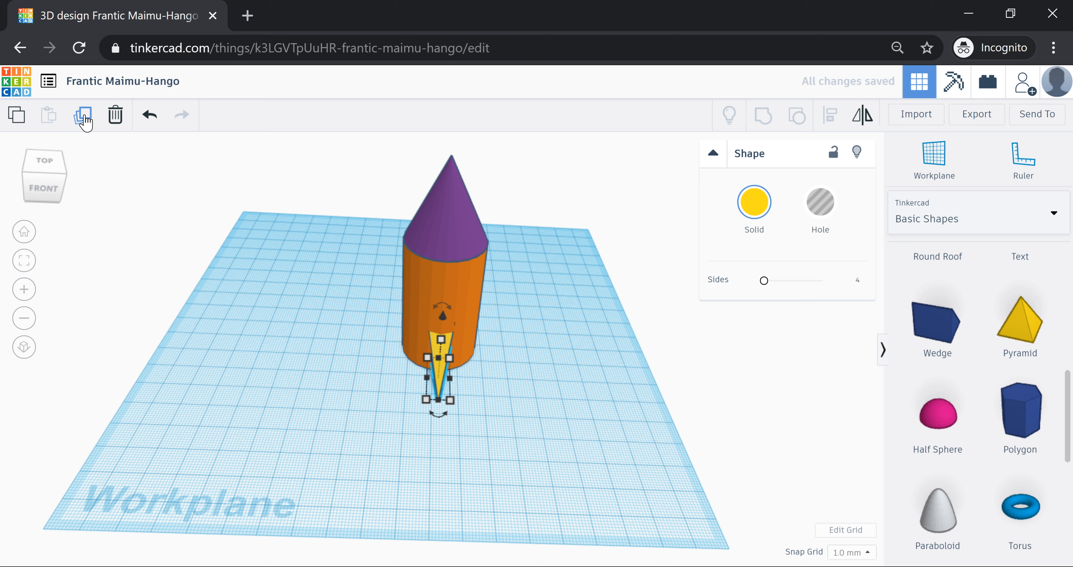
pyautogui.click(84, 120)
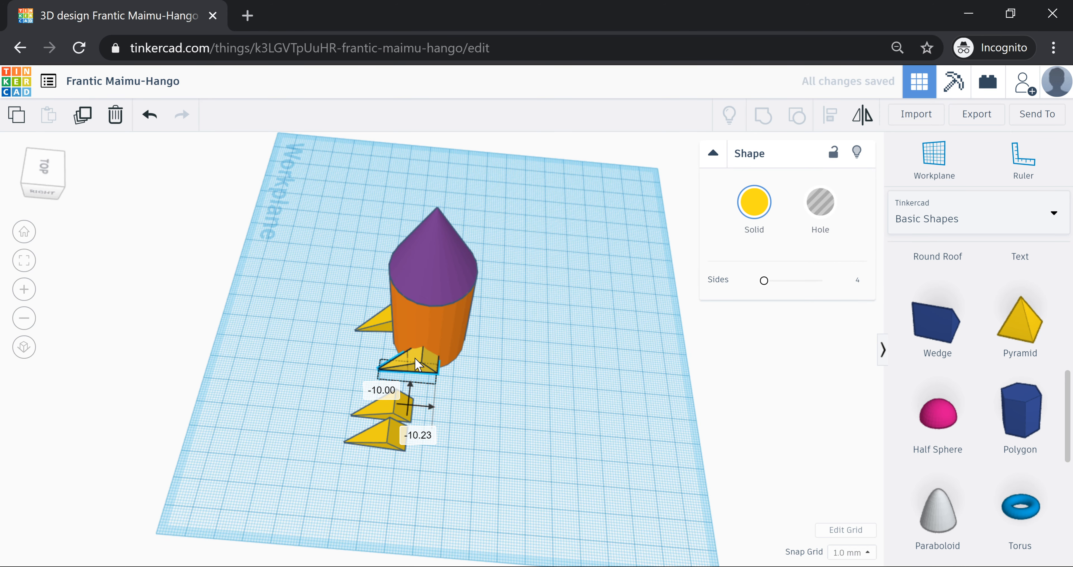
# - Rotate one fin copy around its base and move it to the right of the body
pyautogui.moveTo(418, 365); pyautogui.dragTo(440, 364)
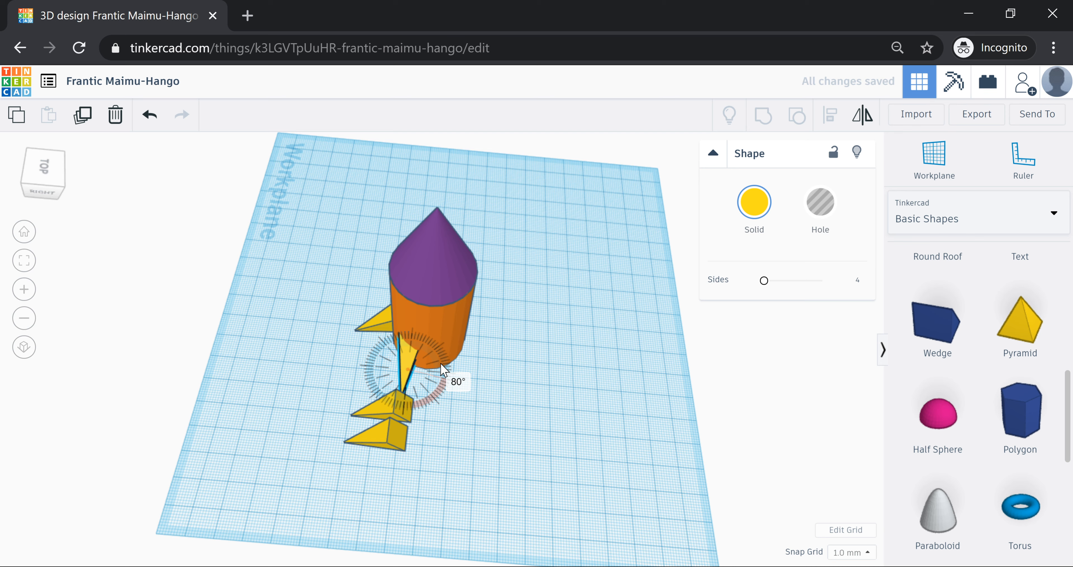
pyautogui.moveTo(393, 408); pyautogui.dragTo(492, 347)
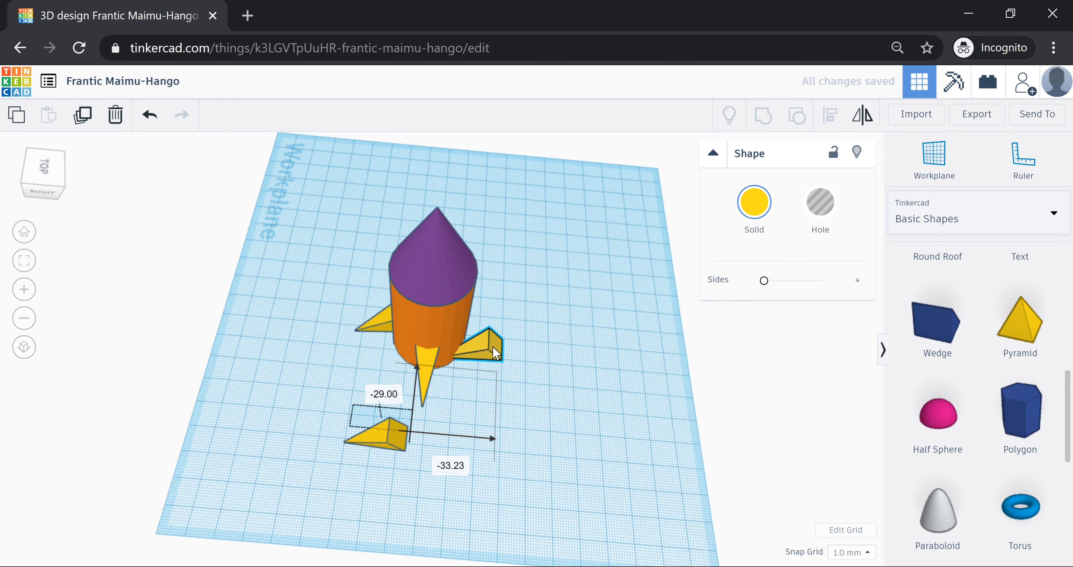
pyautogui.moveTo(492, 346); pyautogui.dragTo(419, 315, button='right')
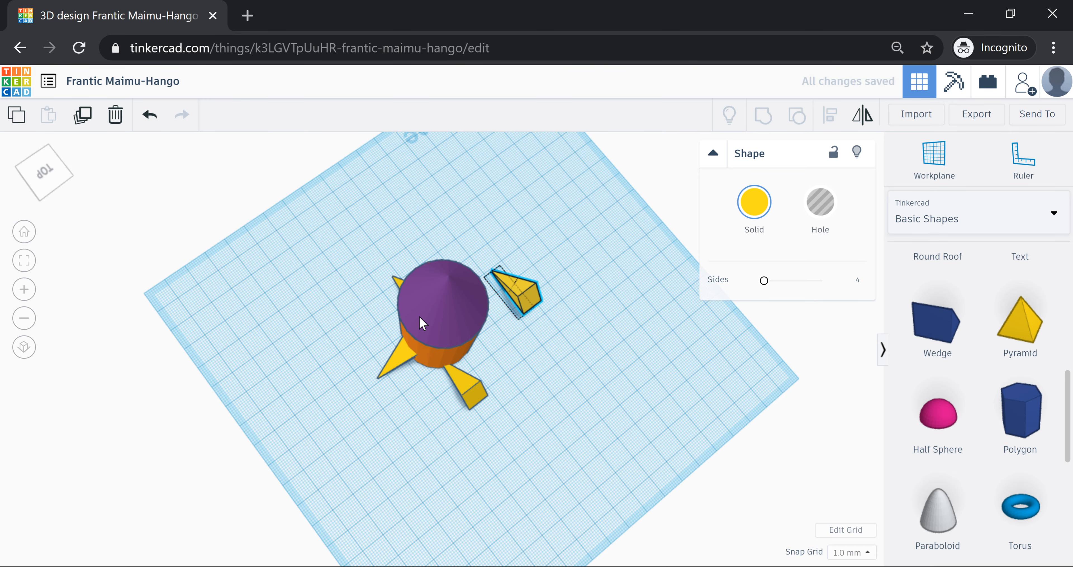
pyautogui.moveTo(419, 316); pyautogui.dragTo(446, 402, button='right')
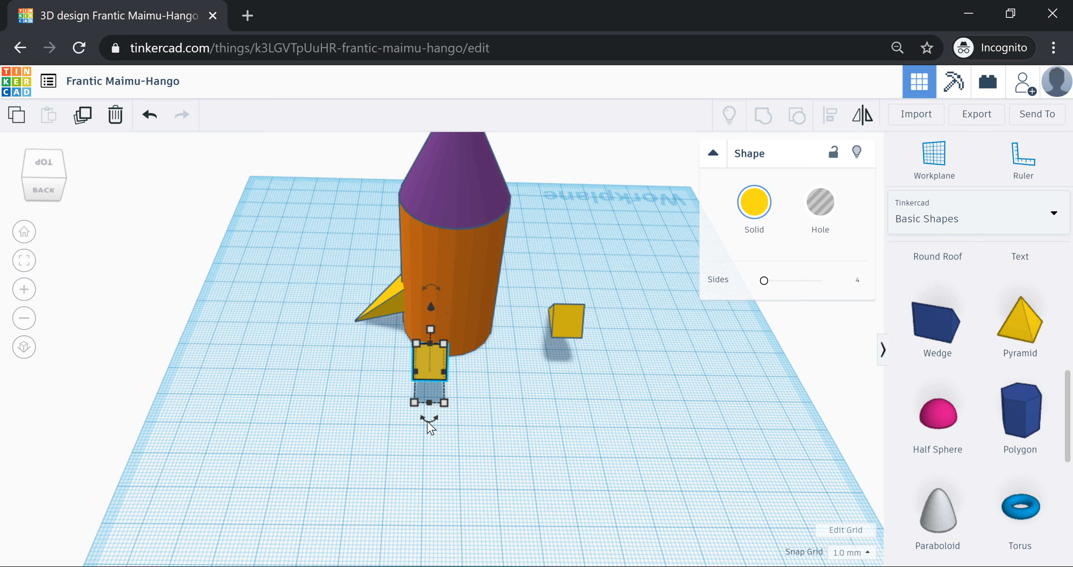
# - Slide the rotated fin against the body and nudge the left fin tighter to the cylinder
pyautogui.moveTo(424, 350); pyautogui.dragTo(447, 345)
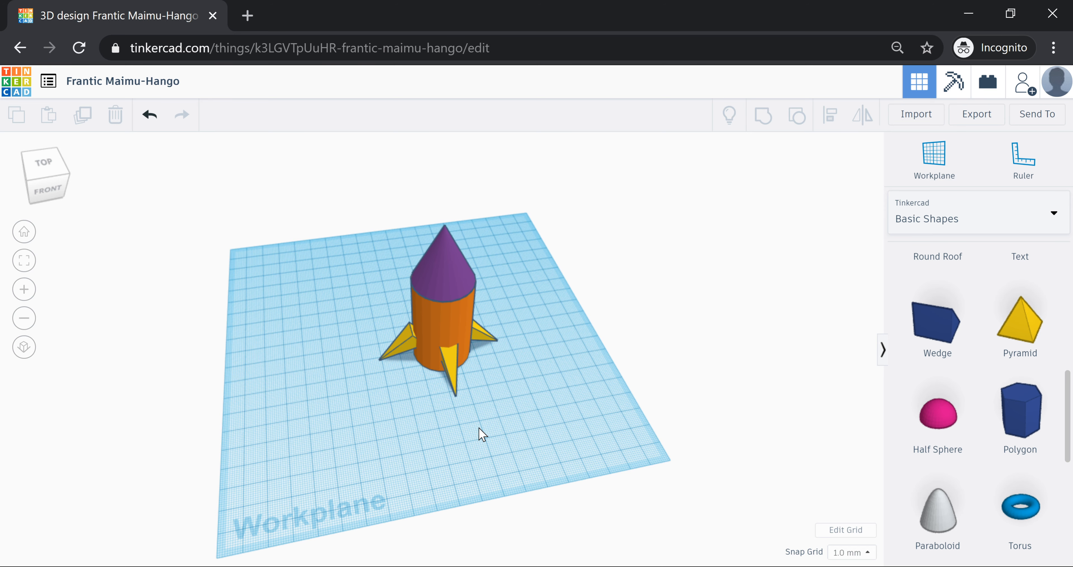
pyautogui.scroll(3, 478, 427)
pyautogui.click(406, 339)
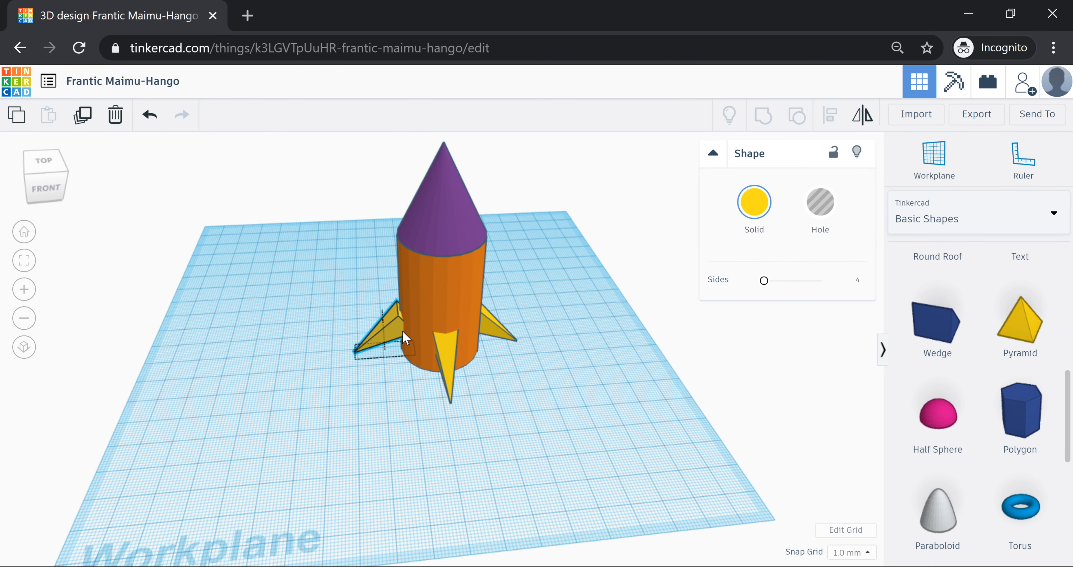
pyautogui.moveTo(402, 331); pyautogui.dragTo(403, 334)
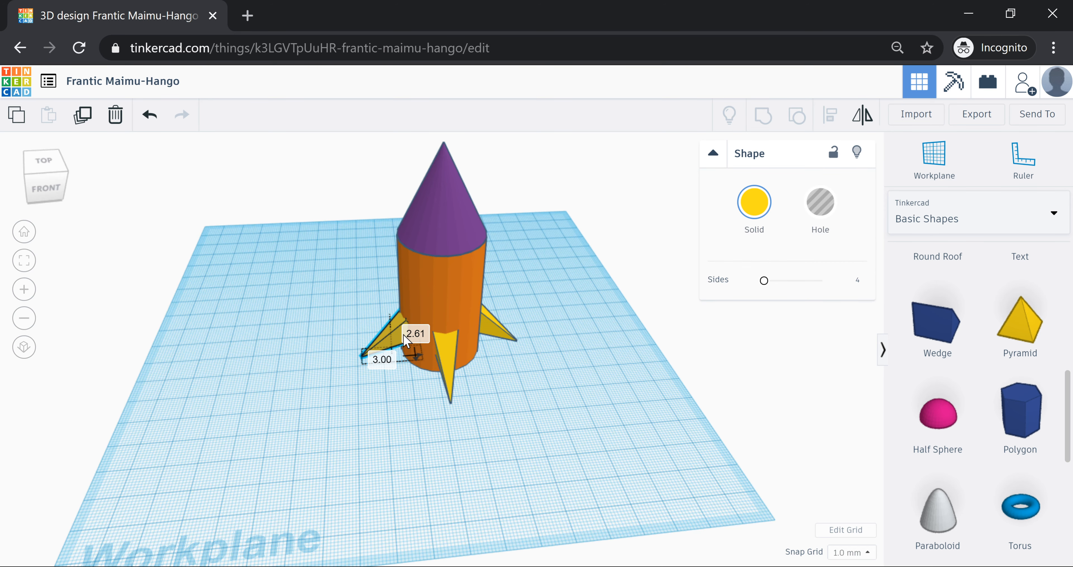
pyautogui.click(874, 434)
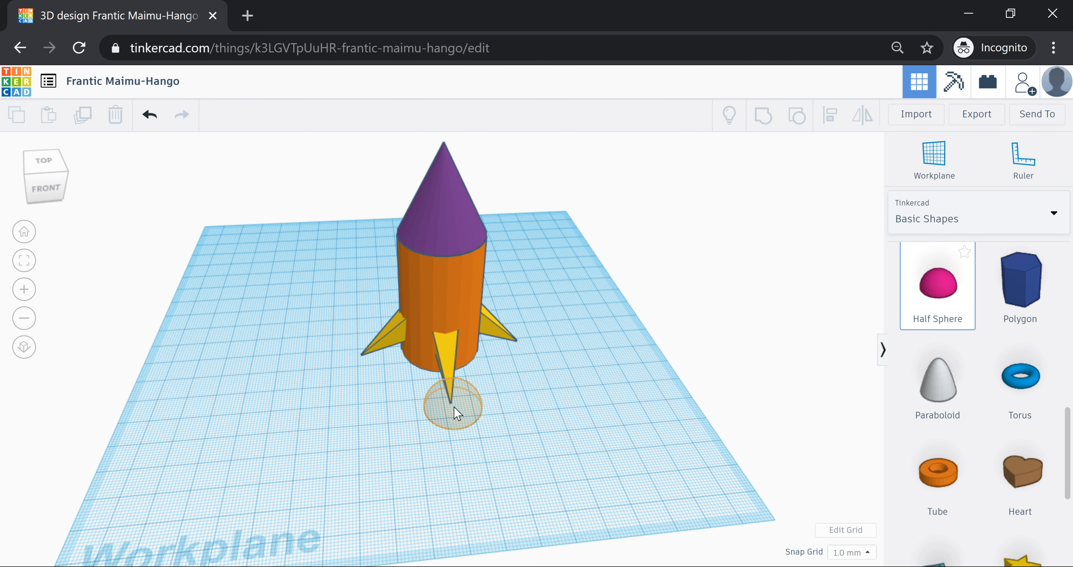
# - Place a pink half sphere against the orange body and raise it up the front as a window
pyautogui.click(453, 407)
pyautogui.moveTo(453, 406); pyautogui.dragTo(704, 465, button='right')
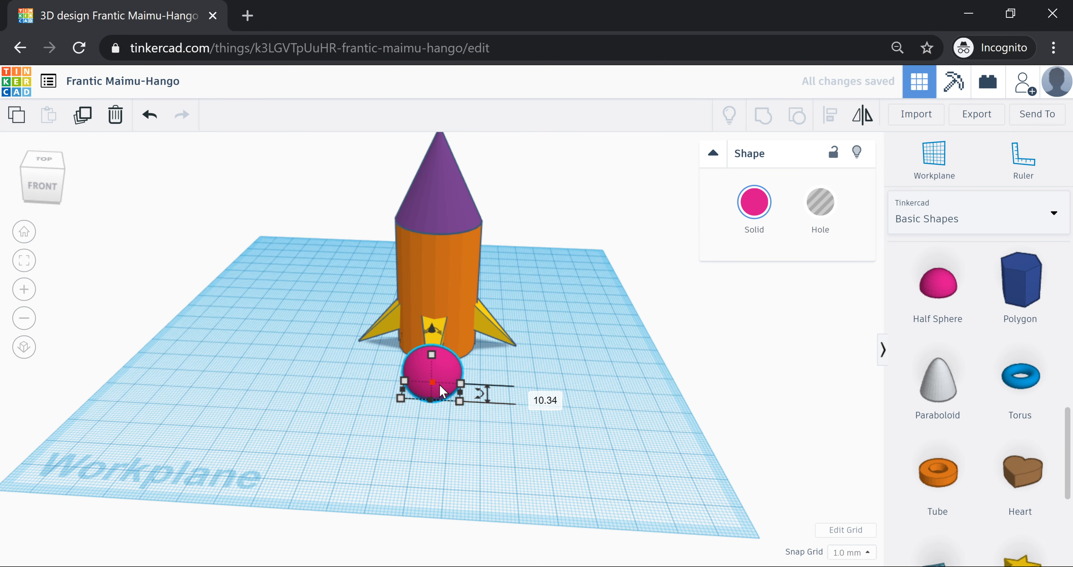
pyautogui.moveTo(442, 391); pyautogui.dragTo(443, 344)
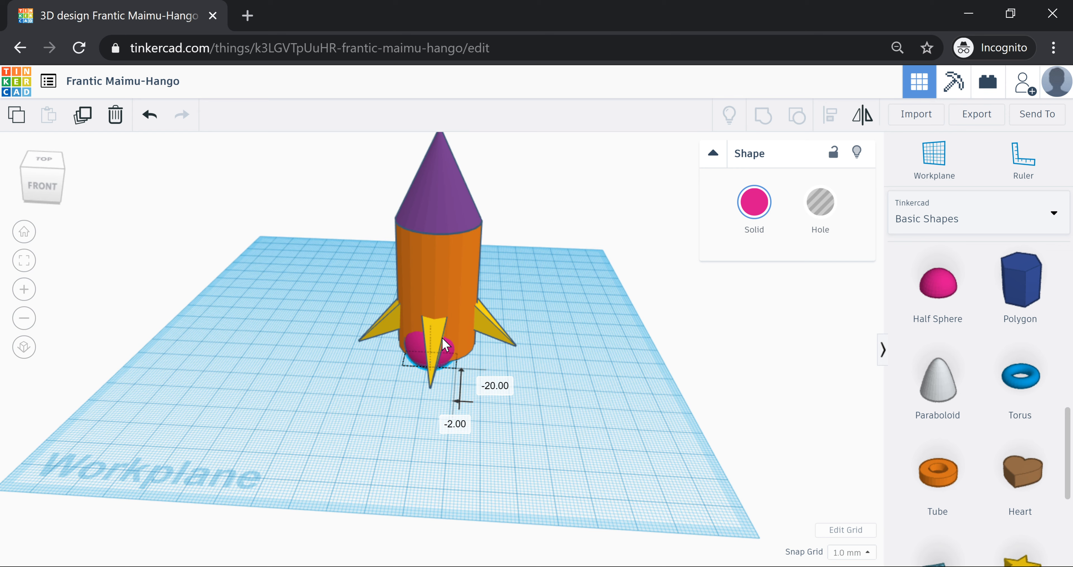
pyautogui.moveTo(442, 338); pyautogui.dragTo(440, 333)
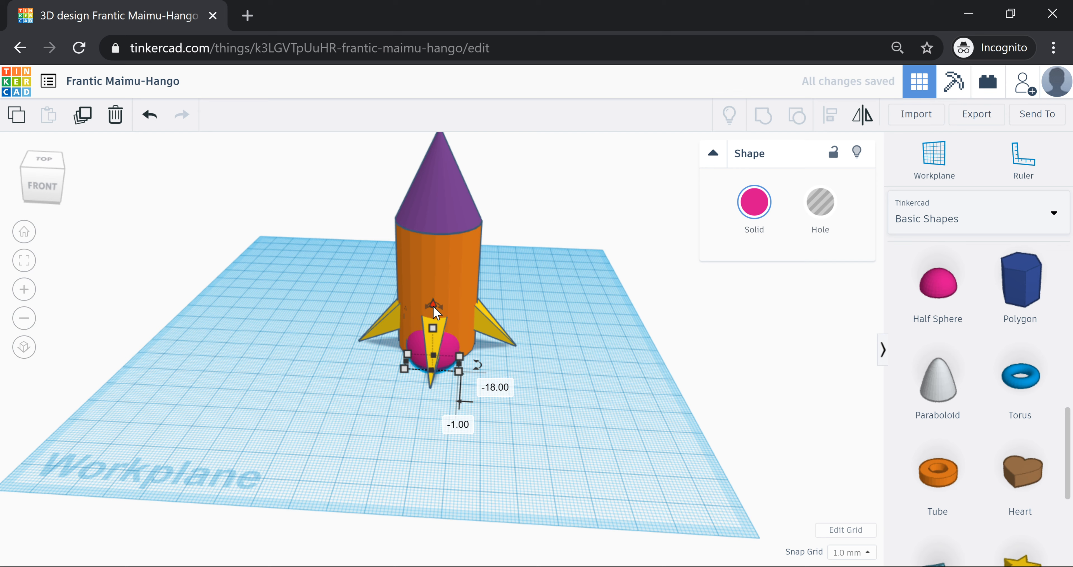
pyautogui.moveTo(433, 307); pyautogui.dragTo(434, 219)
pyautogui.click(580, 314)
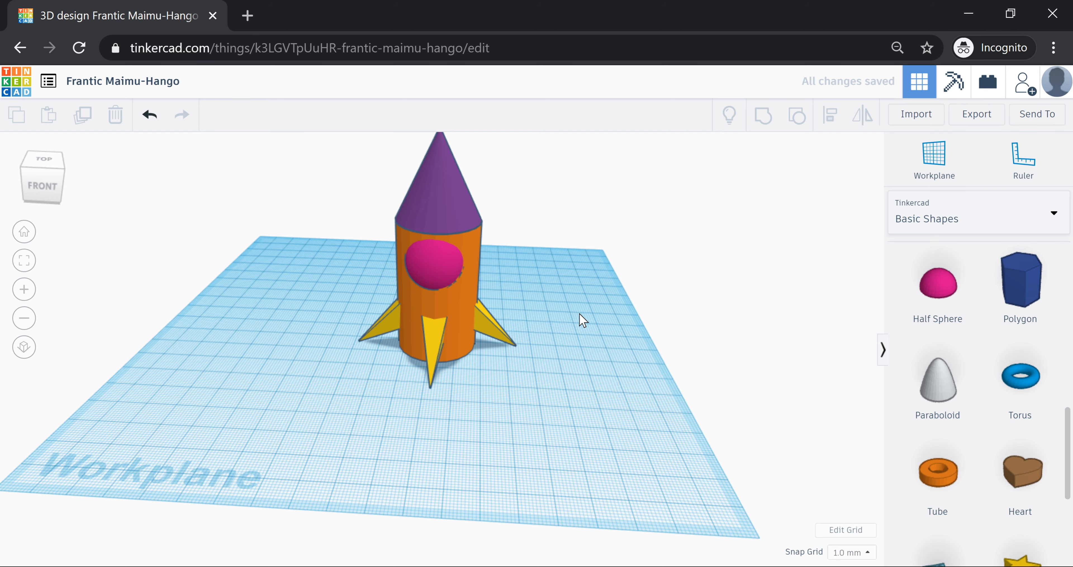
# - Zoom out and select the purple nose cone to recolour it green
pyautogui.scroll(-2, 518, 384)
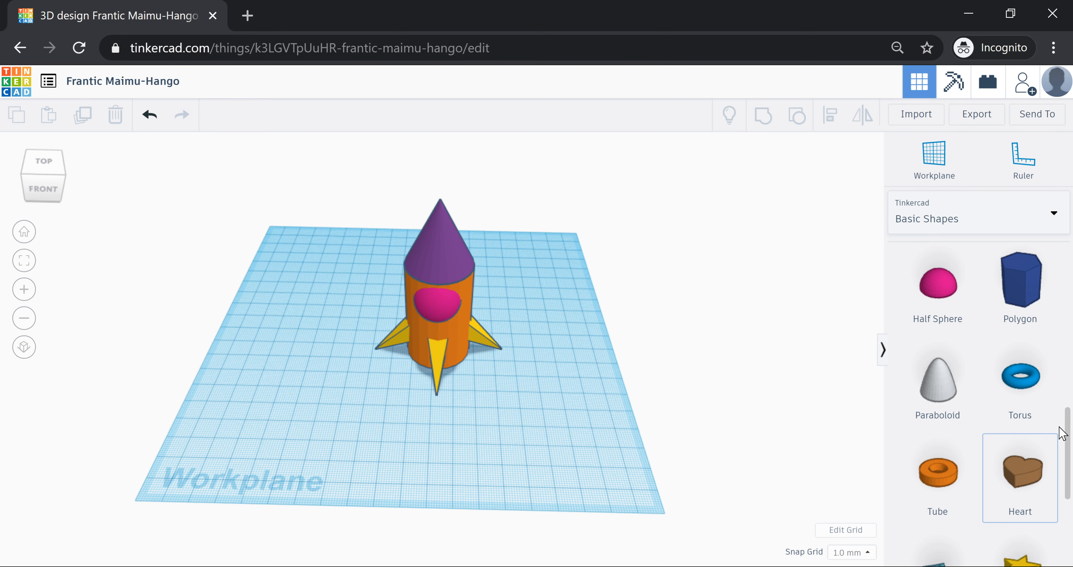
pyautogui.scroll(1, 1061, 433)
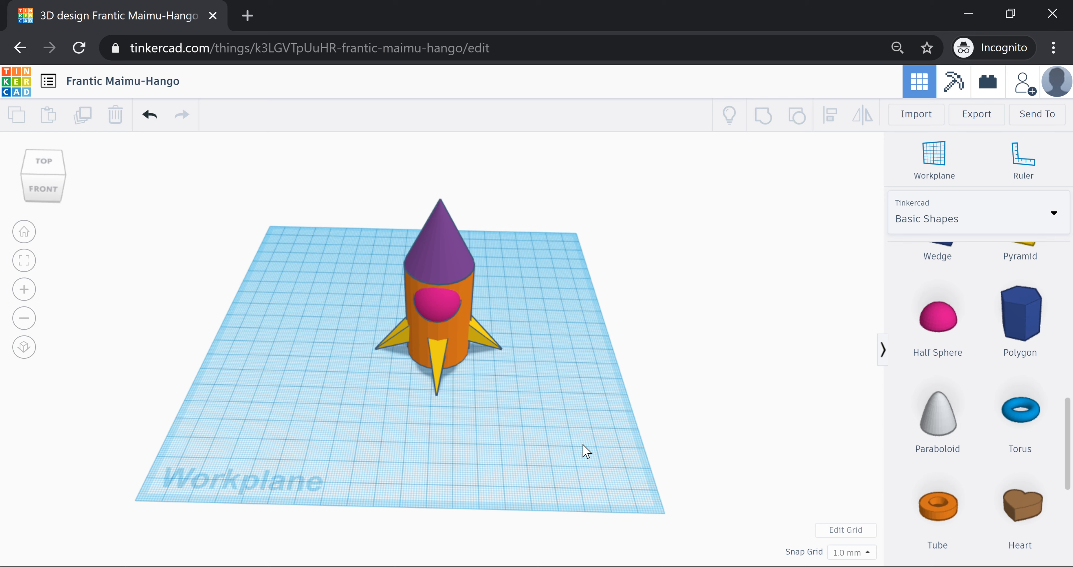
pyautogui.click(446, 259)
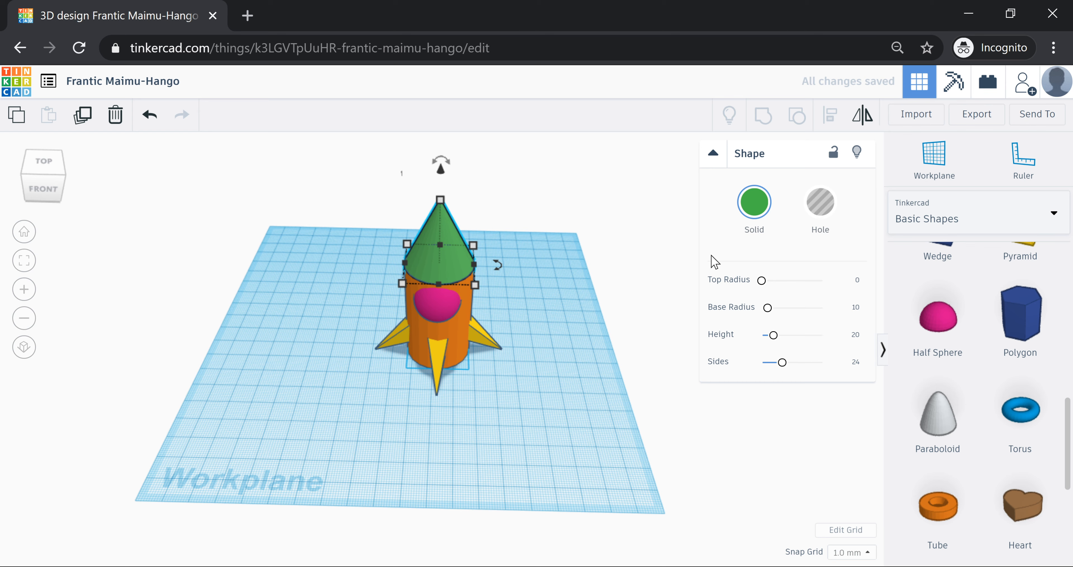
# - Open the design's title for editing
pyautogui.click(196, 83)
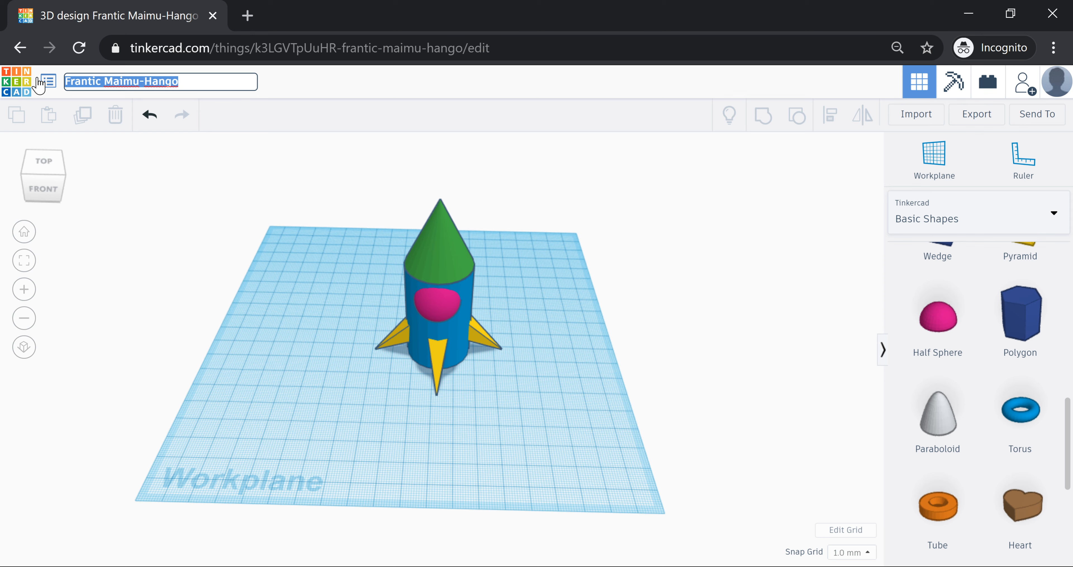
# - Name the design 'Rocket' and view the finished rocket from above
pyautogui.write('r')
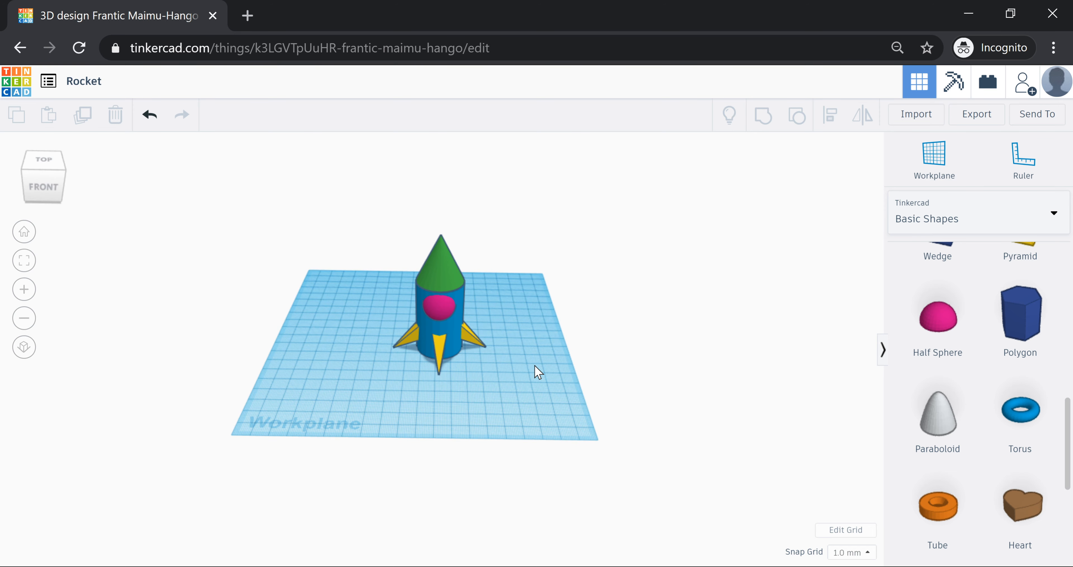
pyautogui.moveTo(534, 365); pyautogui.dragTo(525, 437, button='right')
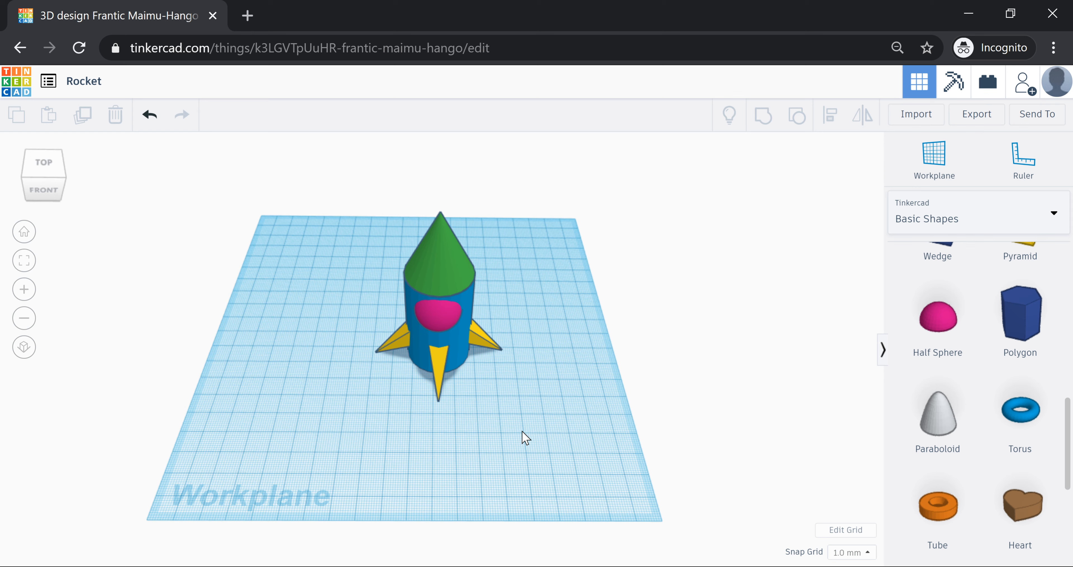